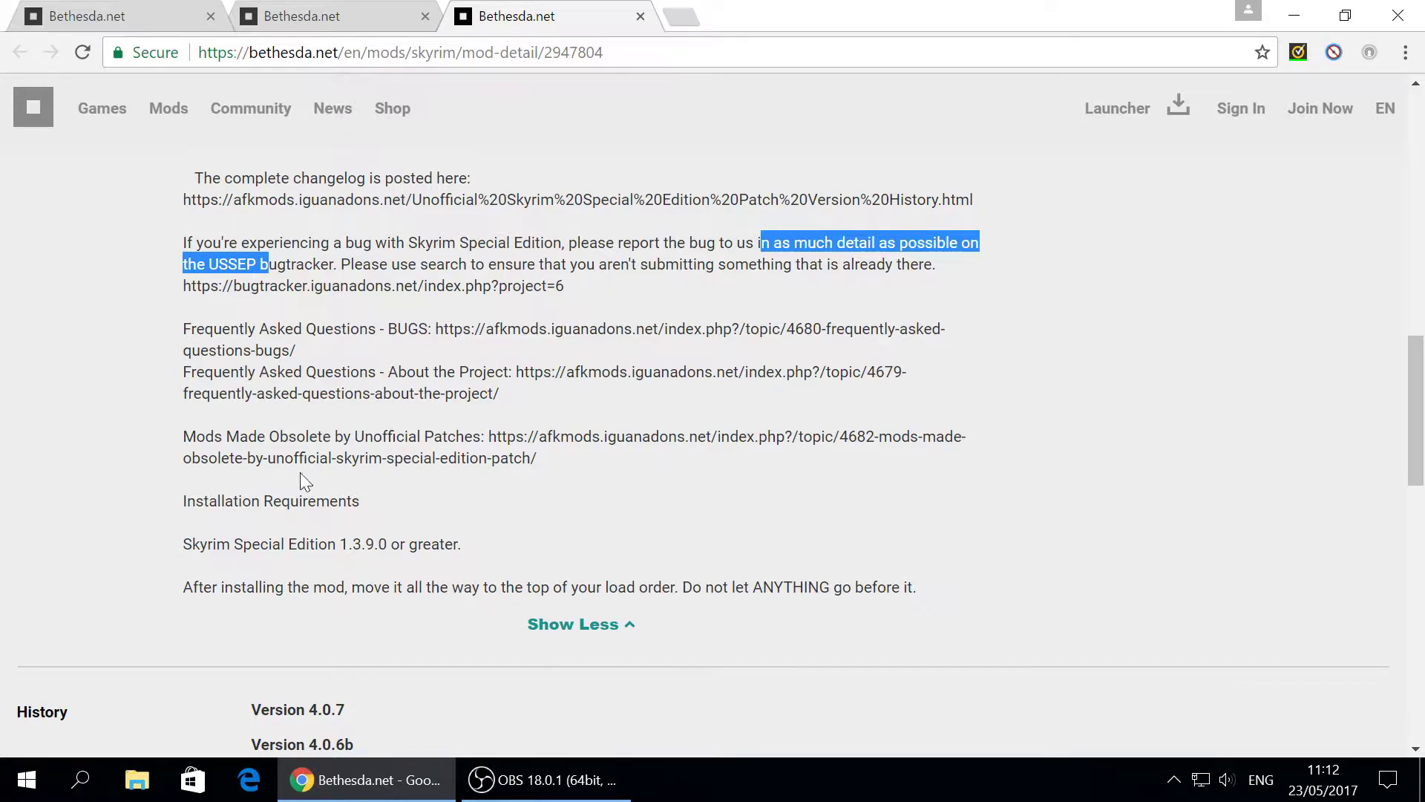
pyautogui.moveTo(183, 587); pyautogui.dragTo(942, 588)
pyautogui.click(675, 587)
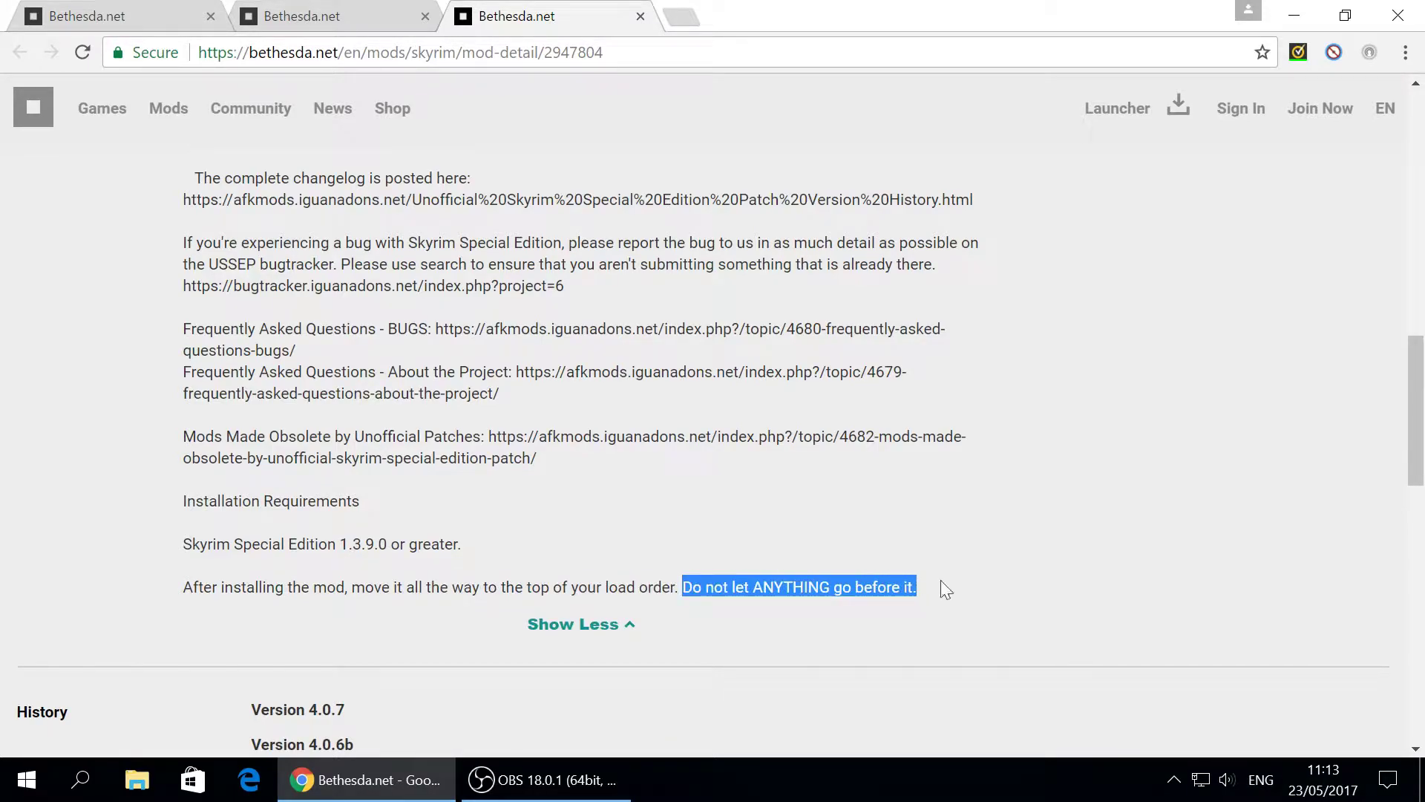
pyautogui.moveTo(183, 587); pyautogui.dragTo(619, 587)
pyautogui.tripleClick(200, 587)
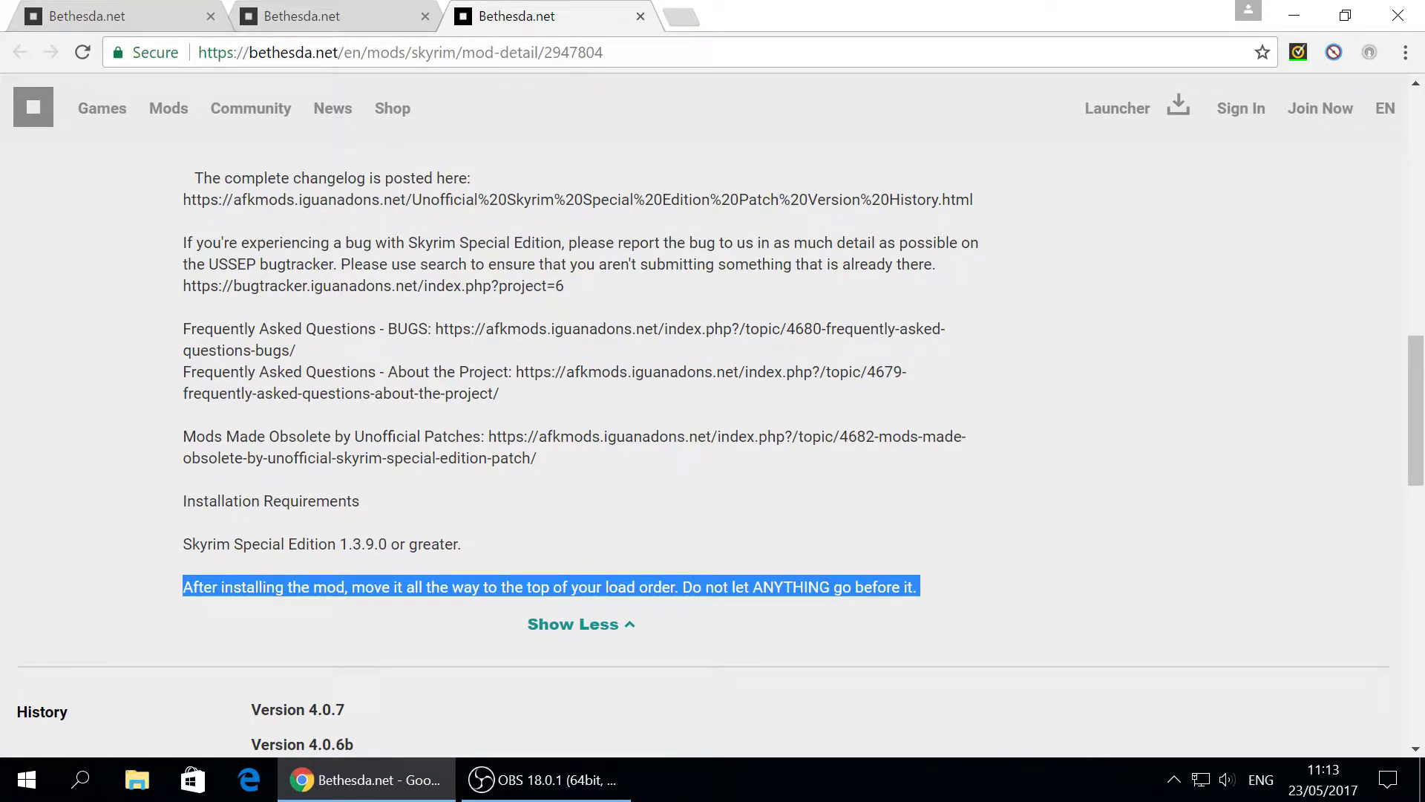
pyautogui.click(492, 581)
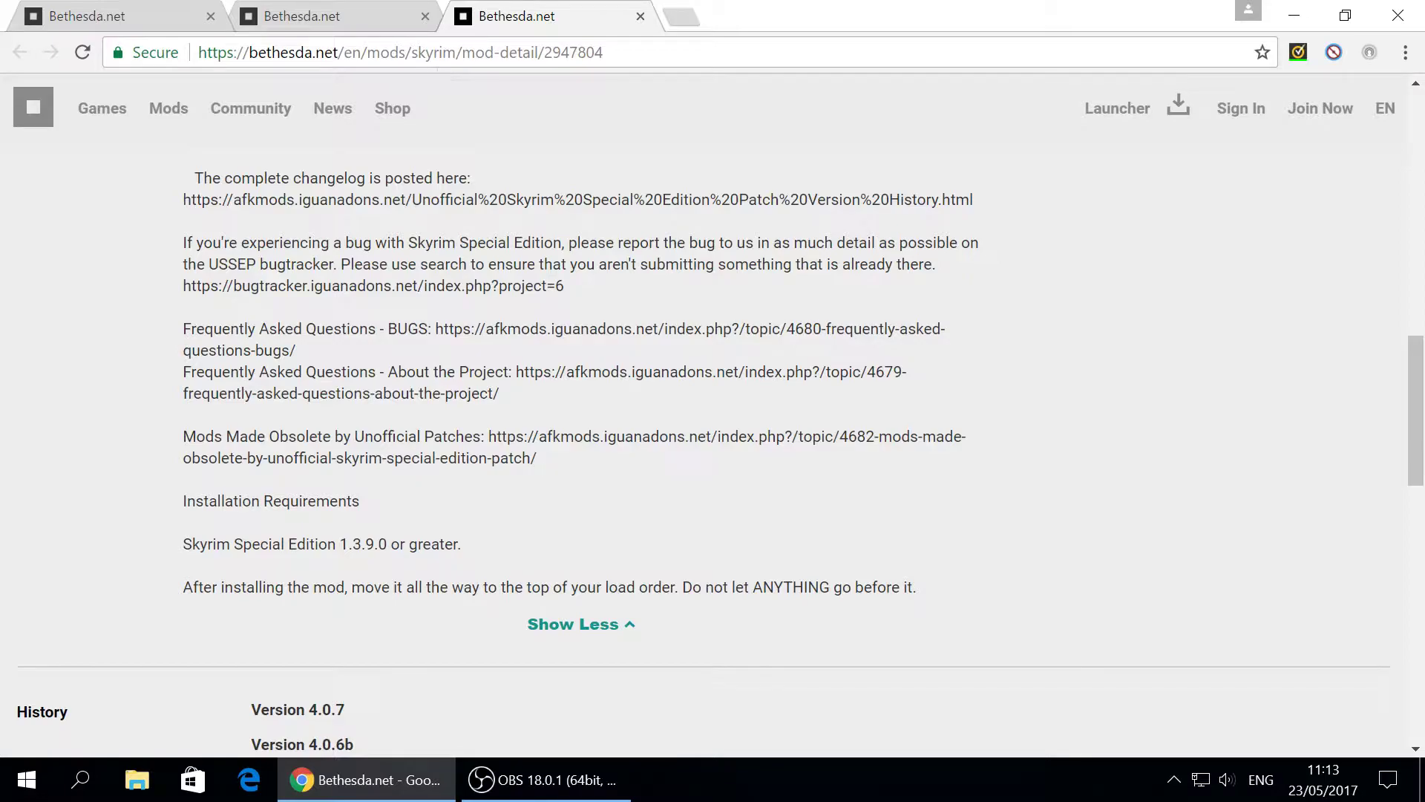
# Scroll the Unofficial Skyrim Special Edition Patch [XB1] page from its header down to History (4.0.7 latest) and the locked Comments.
pyautogui.scroll(10, 1156, 260)
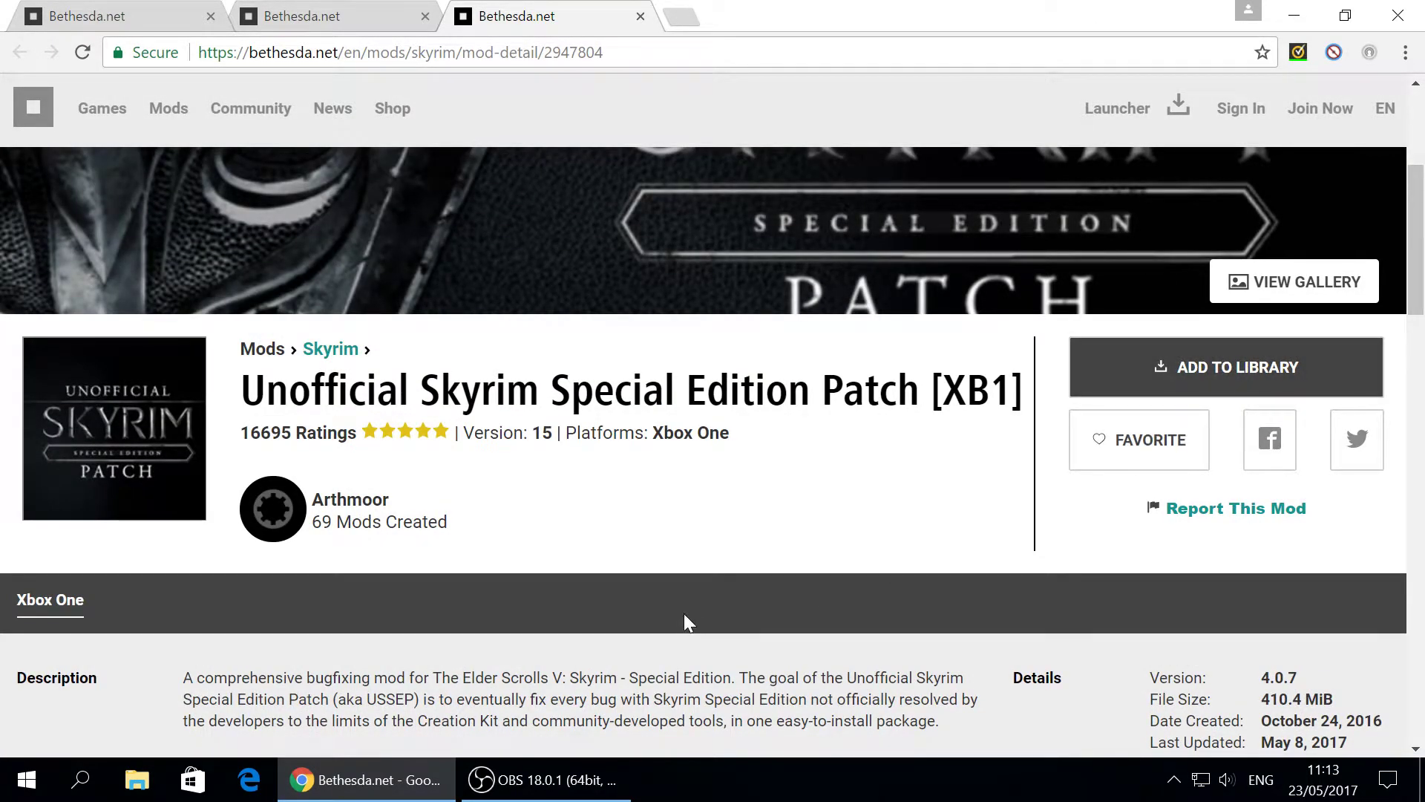
pyautogui.scroll(-12, 684, 613)
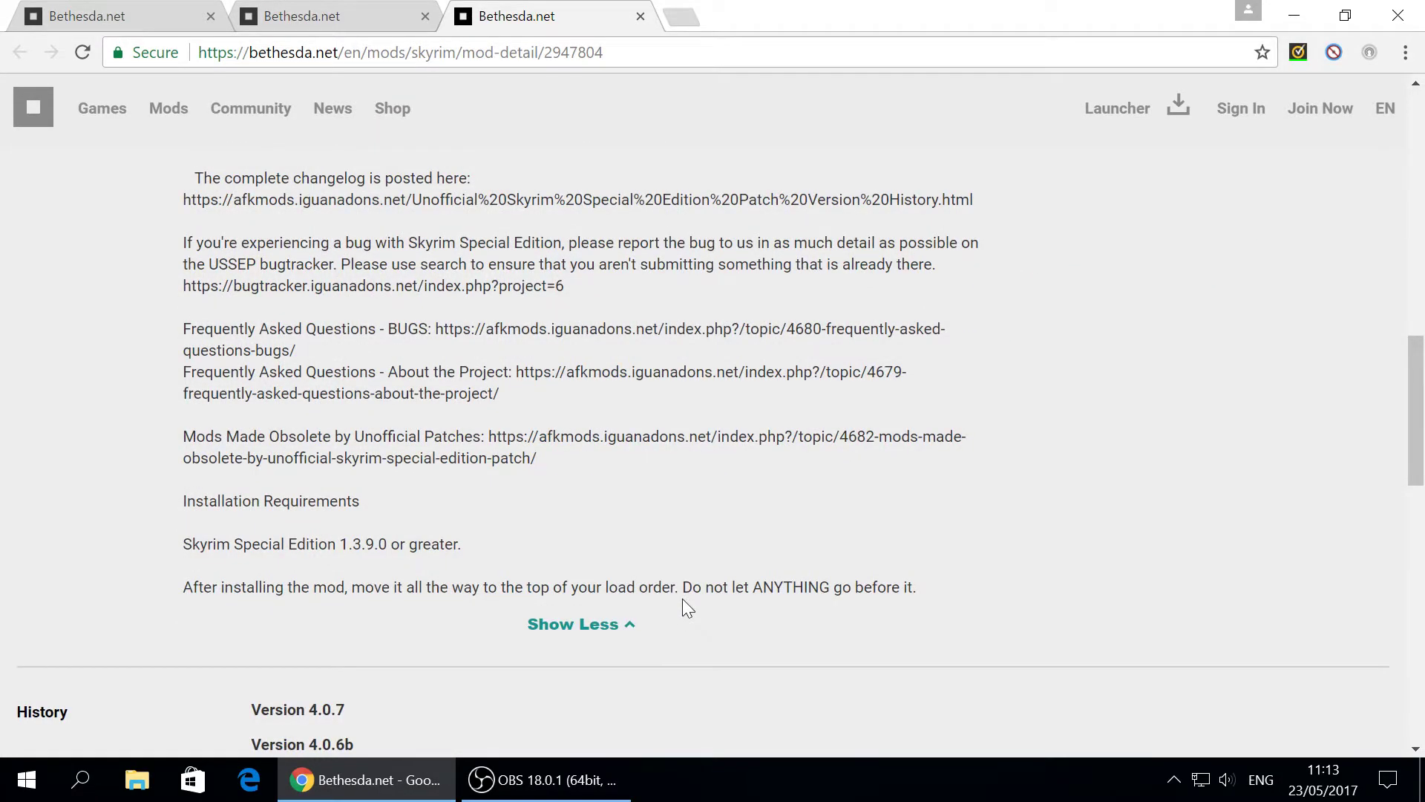
pyautogui.scroll(-6, 684, 600)
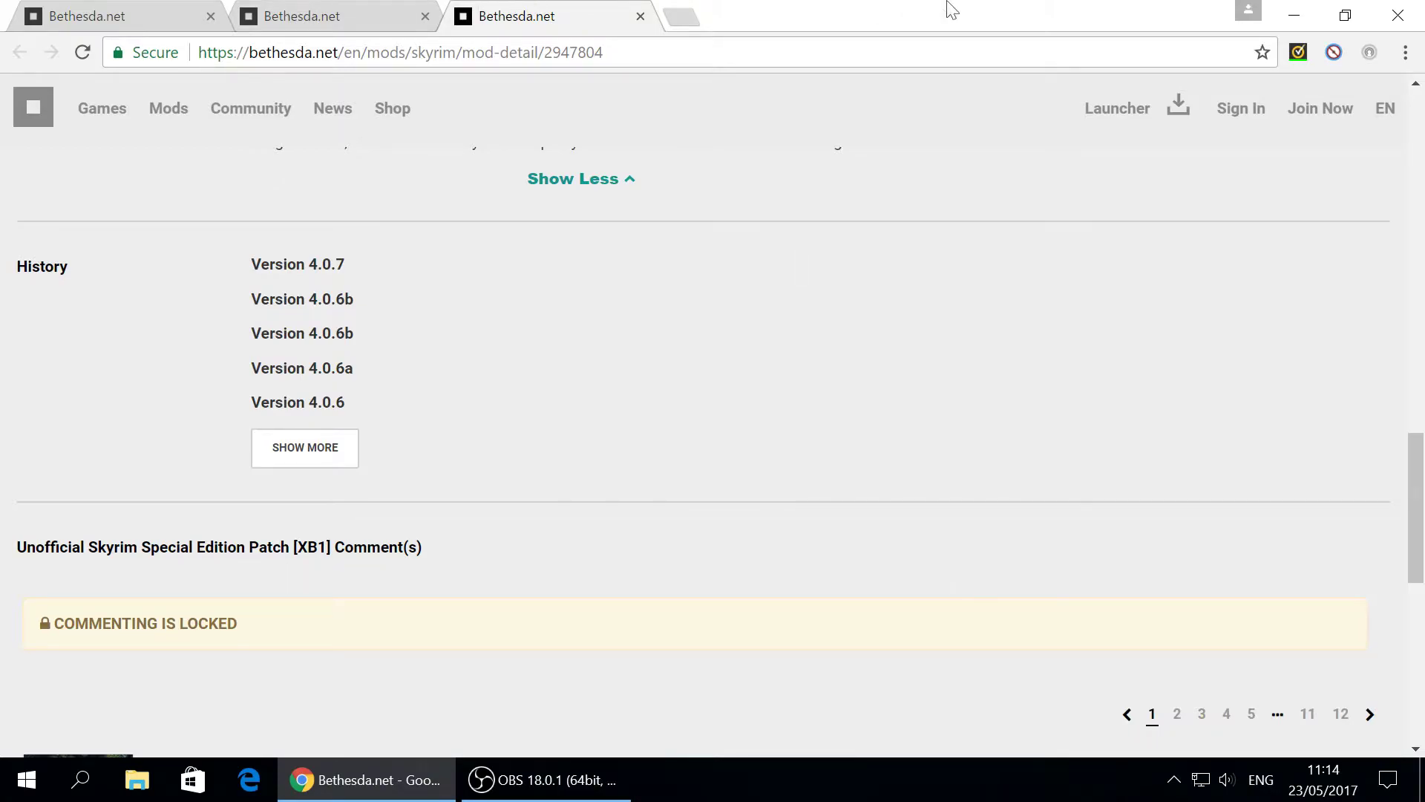
# Scroll back to the top of the Bethesda.net patch page.
pyautogui.scroll(15, 468, 601)
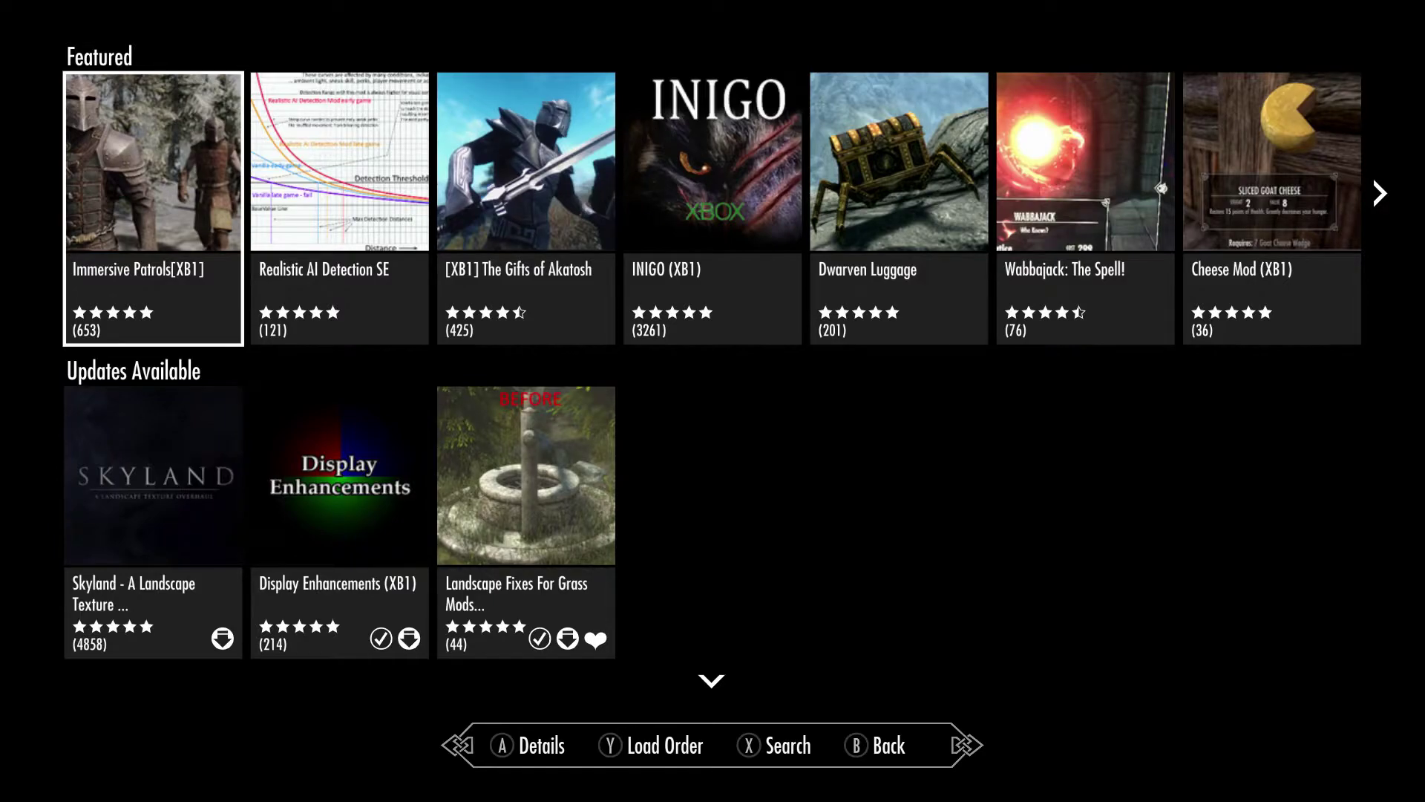
# Move past Updates Available into My Library and open the Load Order list.
pyautogui.press('Down')
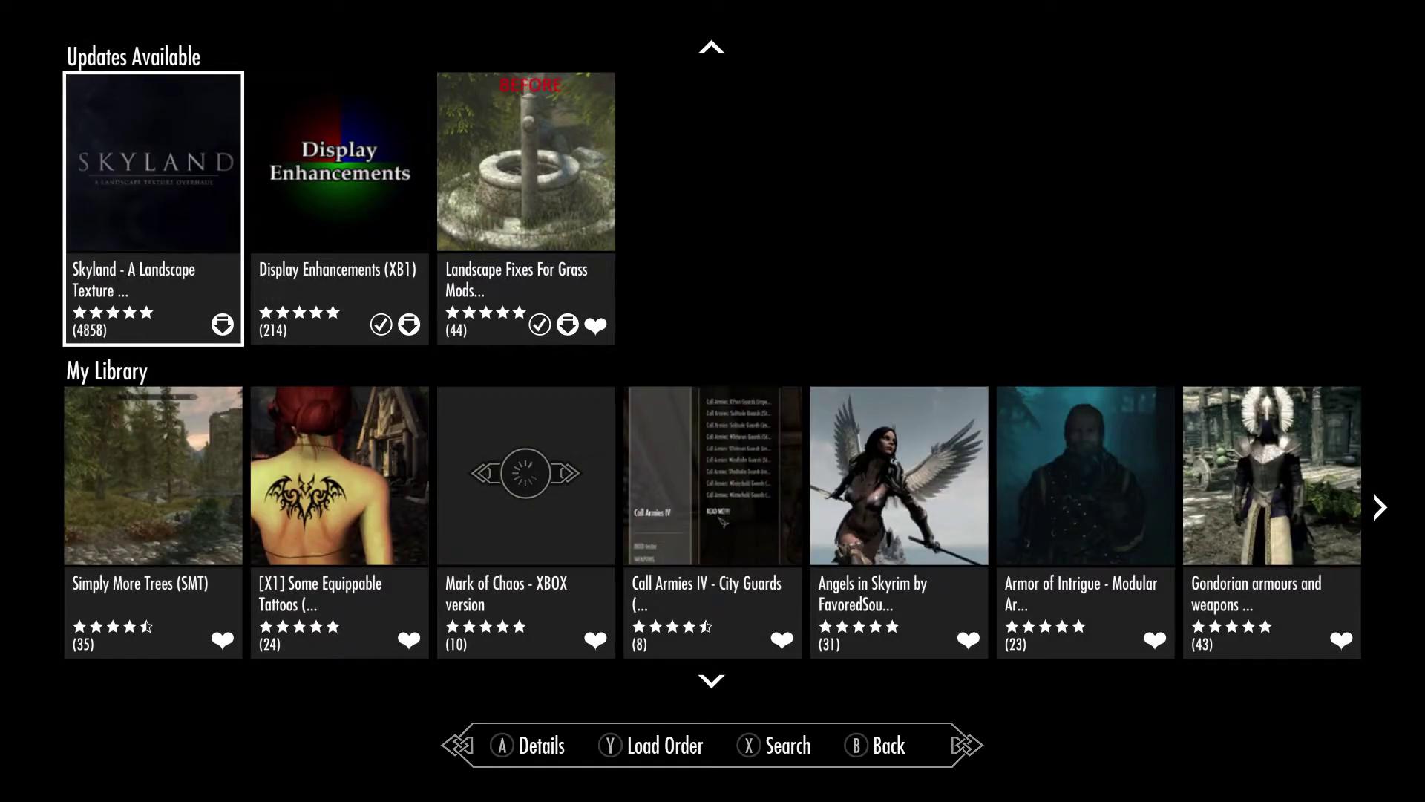
pyautogui.press('Right')
pyautogui.press('Right')
pyautogui.press('Left')
pyautogui.press('Left')
pyautogui.press('Down')
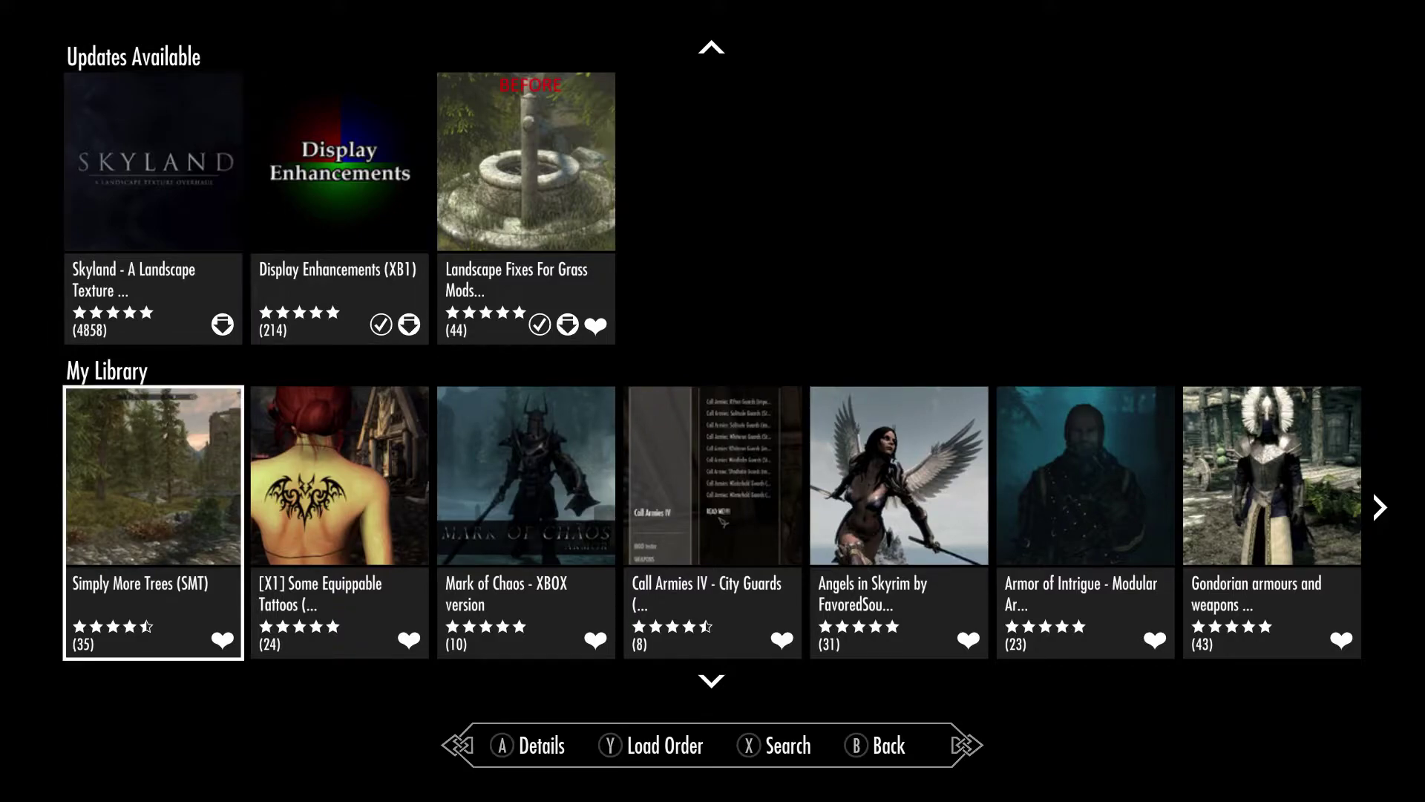
pyautogui.press('y')
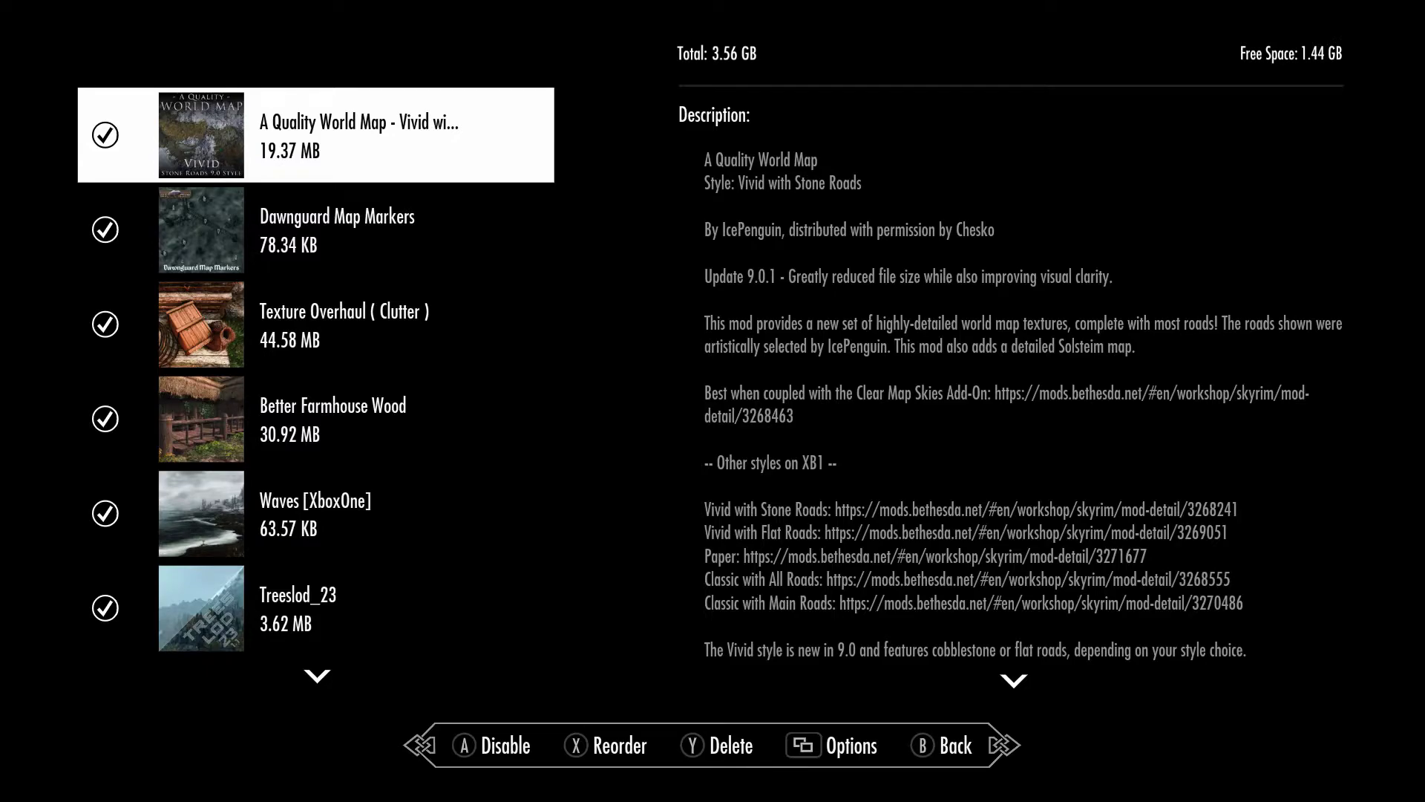
pyautogui.press('Down')
pyautogui.press('Down')
pyautogui.press('Down')
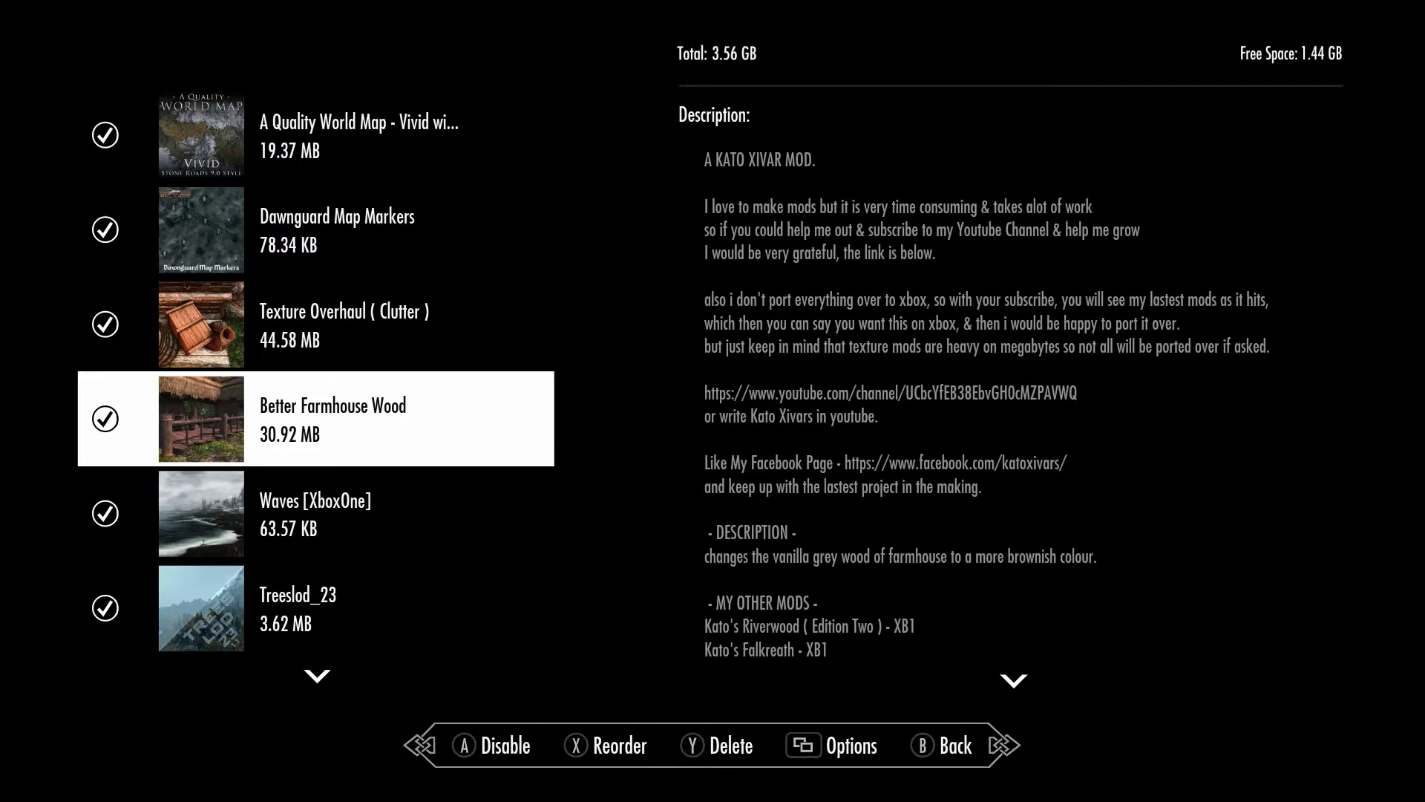
pyautogui.press('Down')
pyautogui.press('Down')
pyautogui.press('Up')
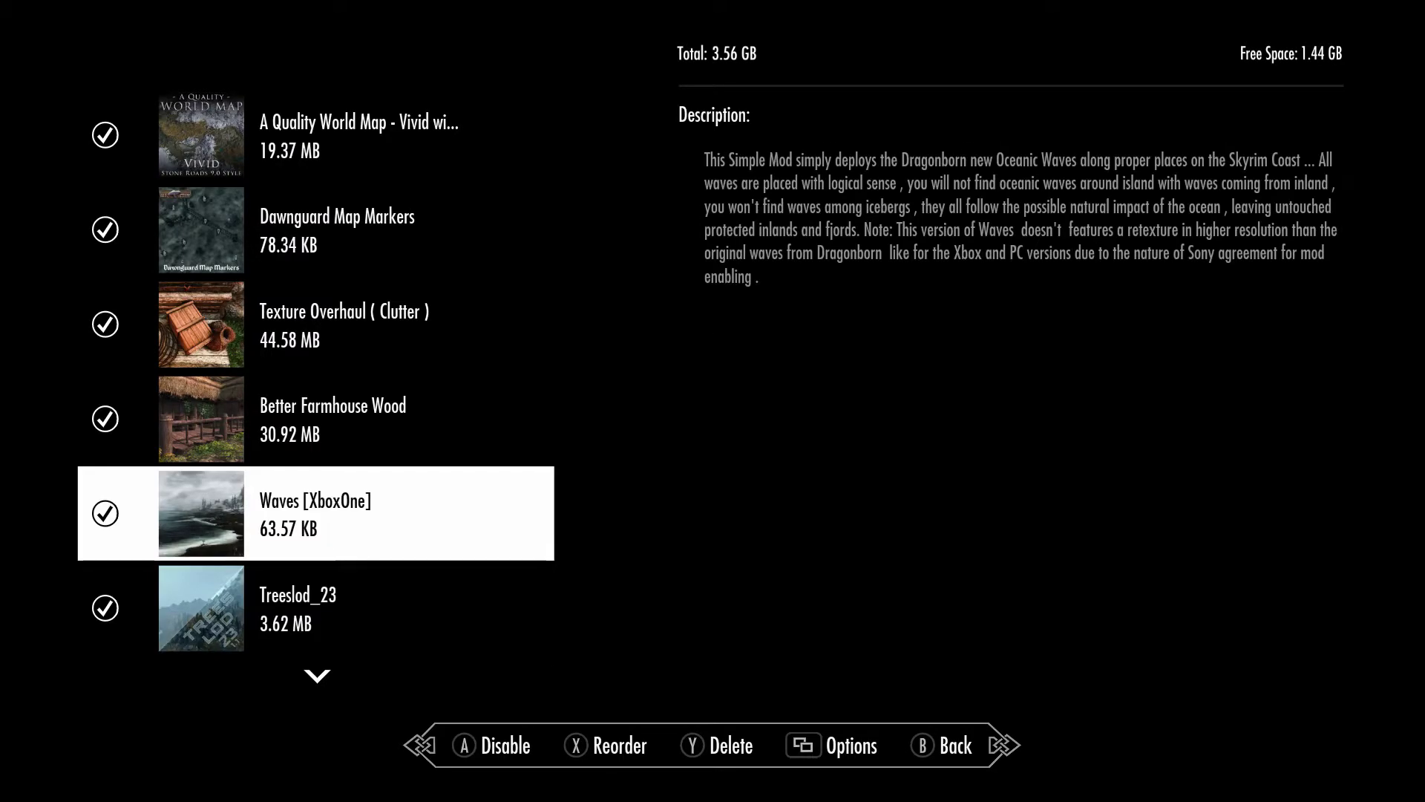
pyautogui.press('Up')
pyautogui.press('Up')
pyautogui.press('Up')
pyautogui.press('Up')
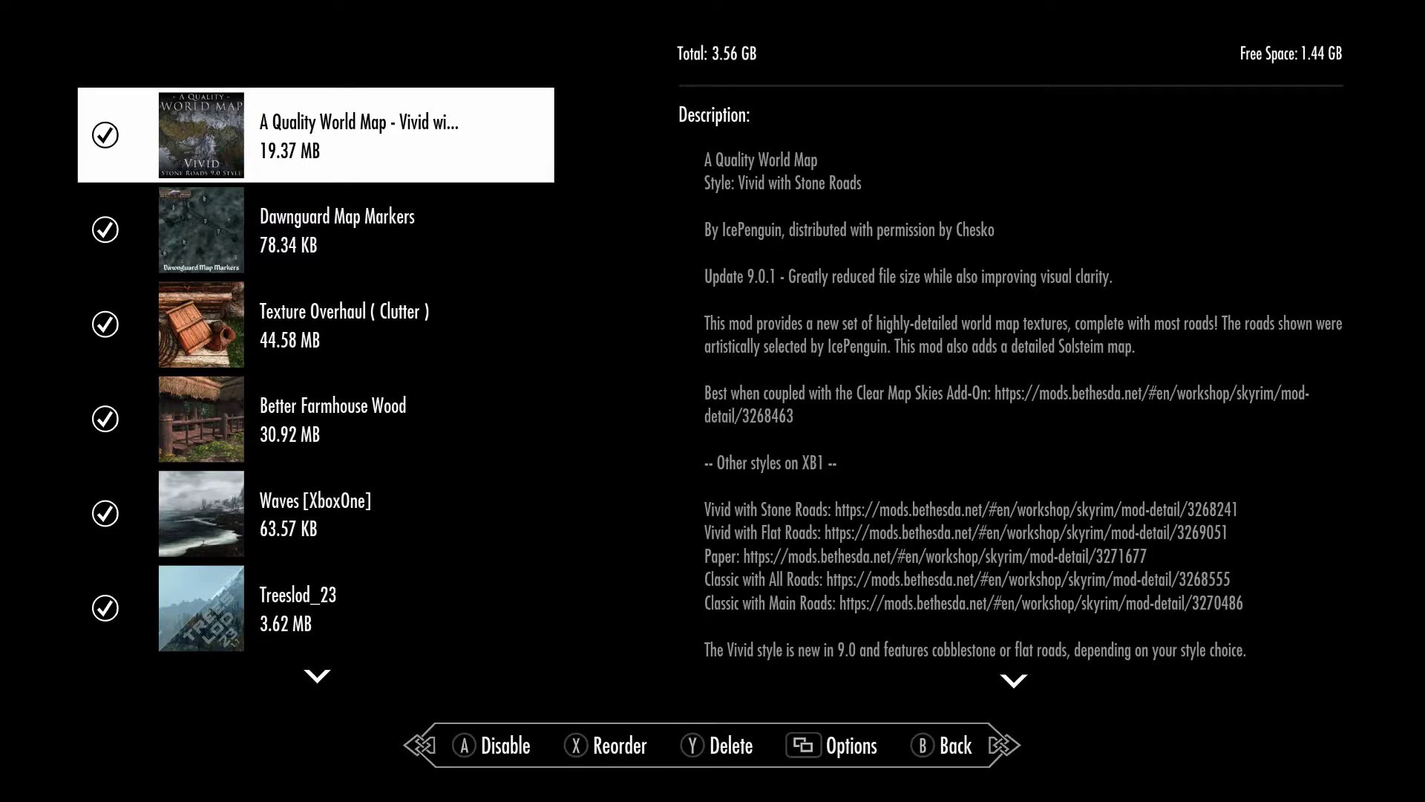
# Read descriptions from Dawnguard Map Markers through Display Enhancements, Skyrim Is Windy, Treeslod_23 and Tomes of Magic.
pyautogui.press('Down')
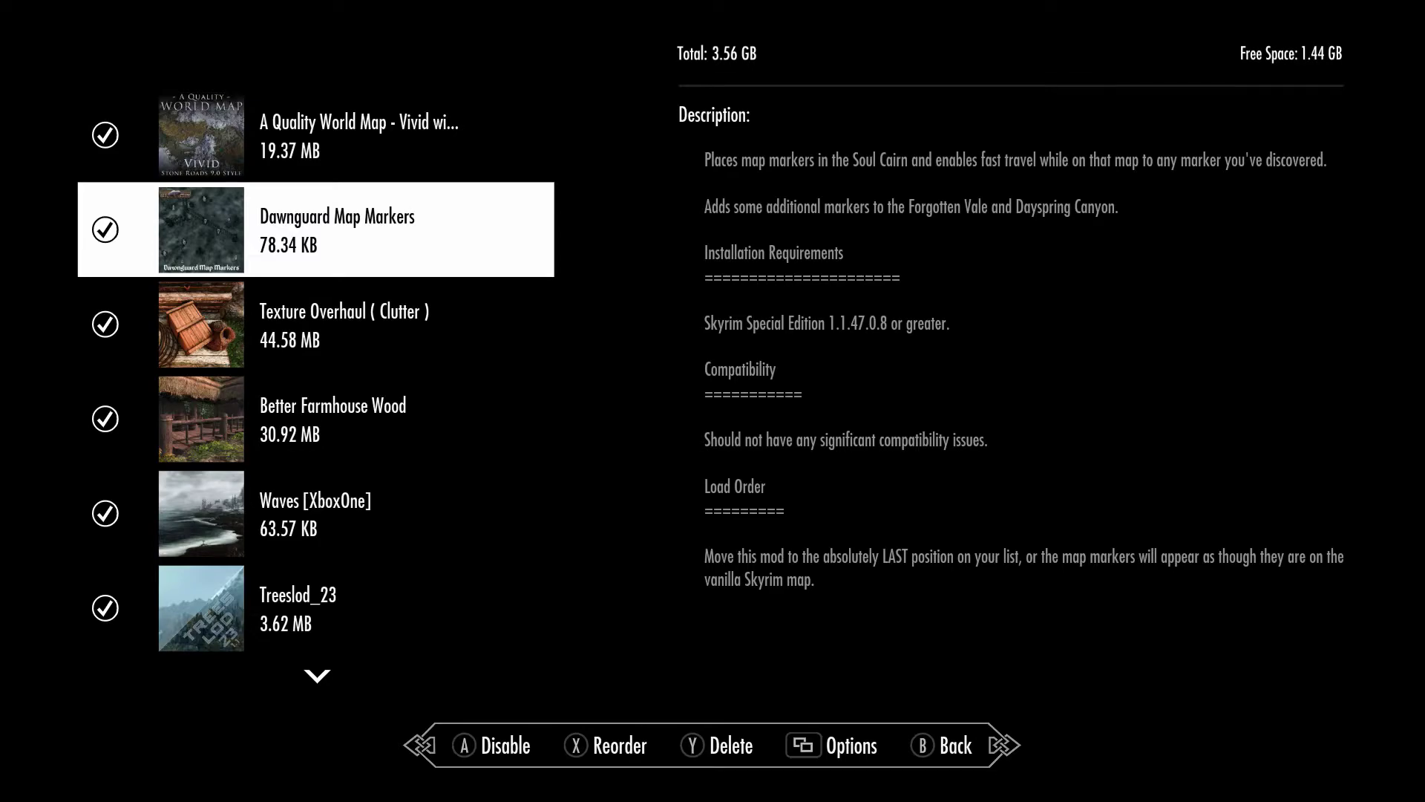
pyautogui.press('Down')
pyautogui.press('Down')
pyautogui.press('Down')
pyautogui.press('Up')
pyautogui.press('Up')
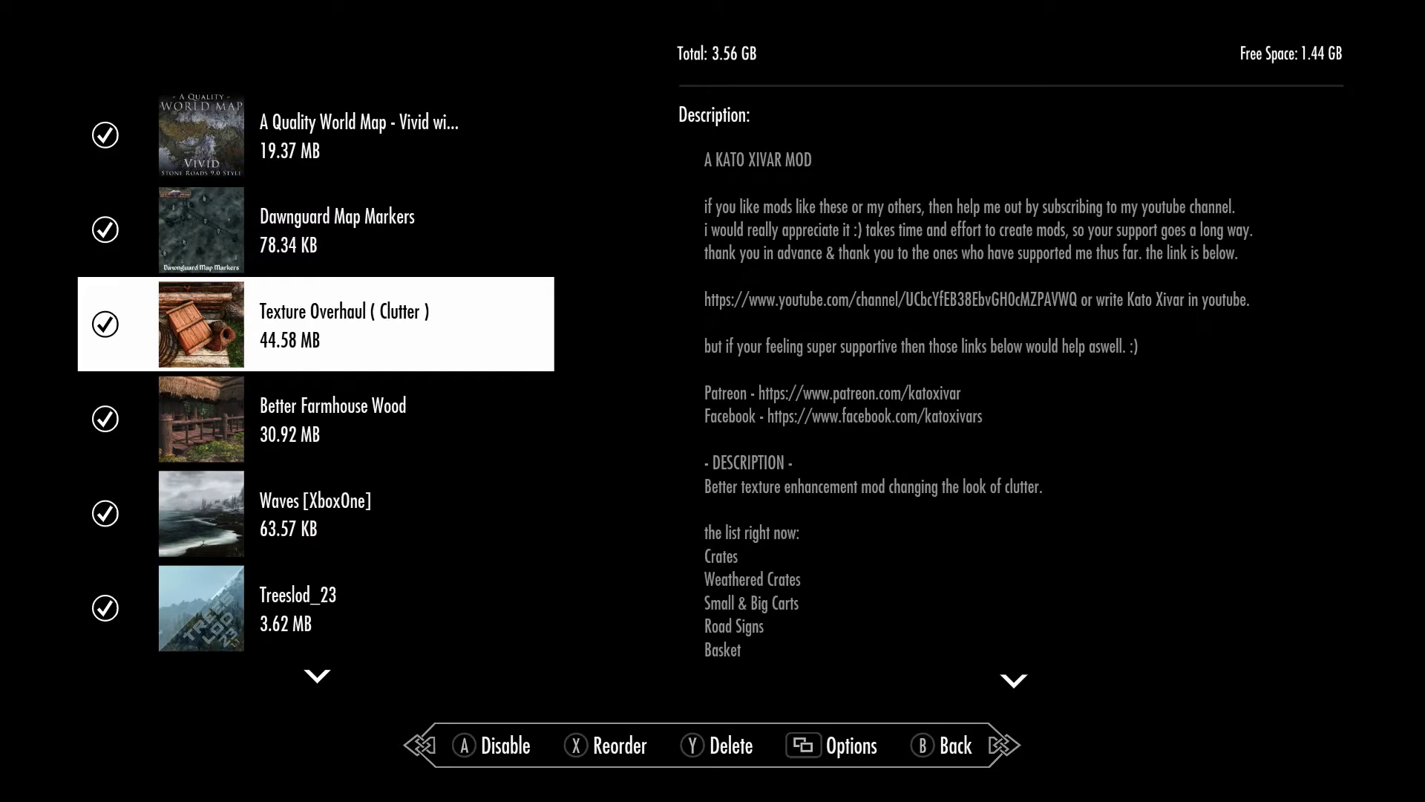
pyautogui.press('Up')
pyautogui.press('Up')
pyautogui.press('Down')
pyautogui.press('Down')
pyautogui.press('Down')
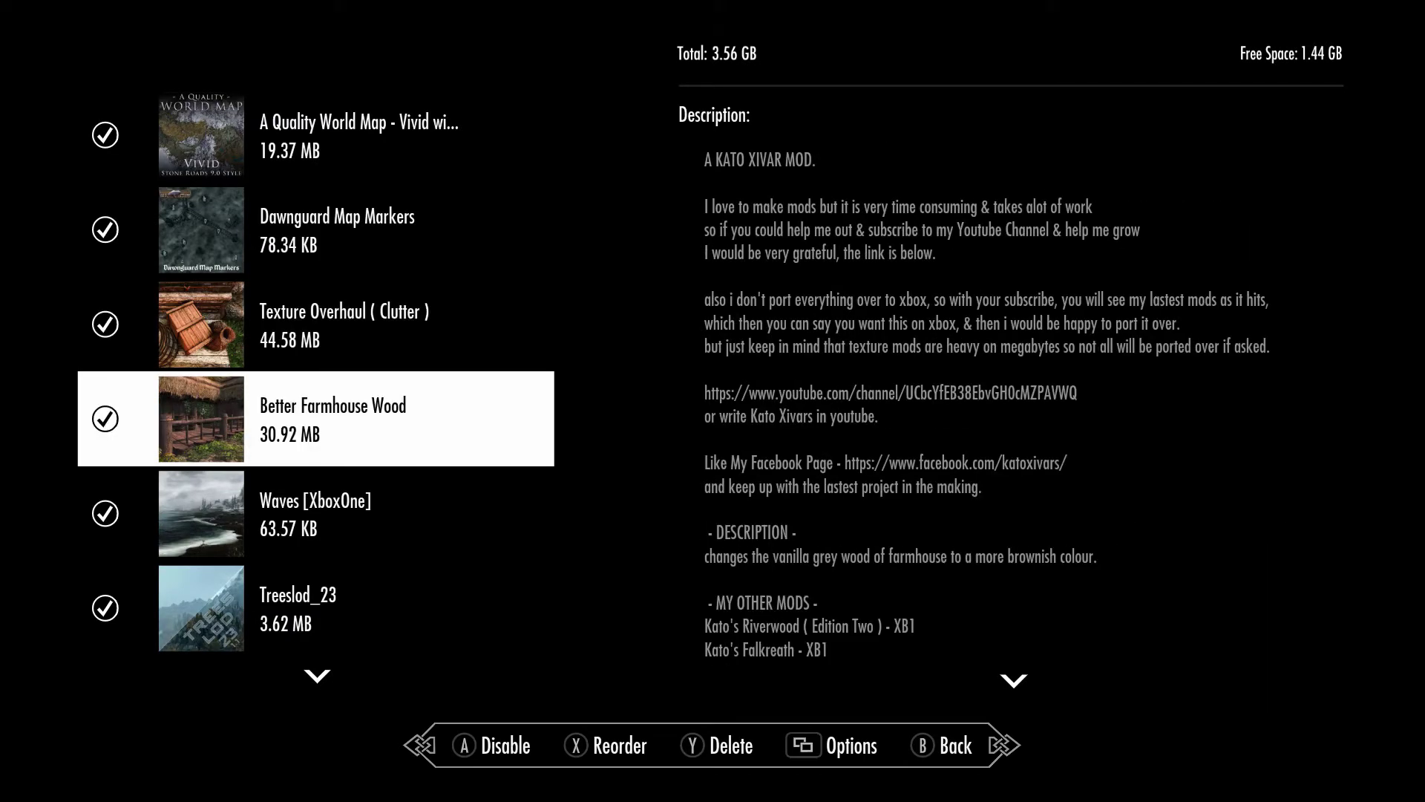
pyautogui.press('Down')
pyautogui.press('Down')
pyautogui.press('Down')
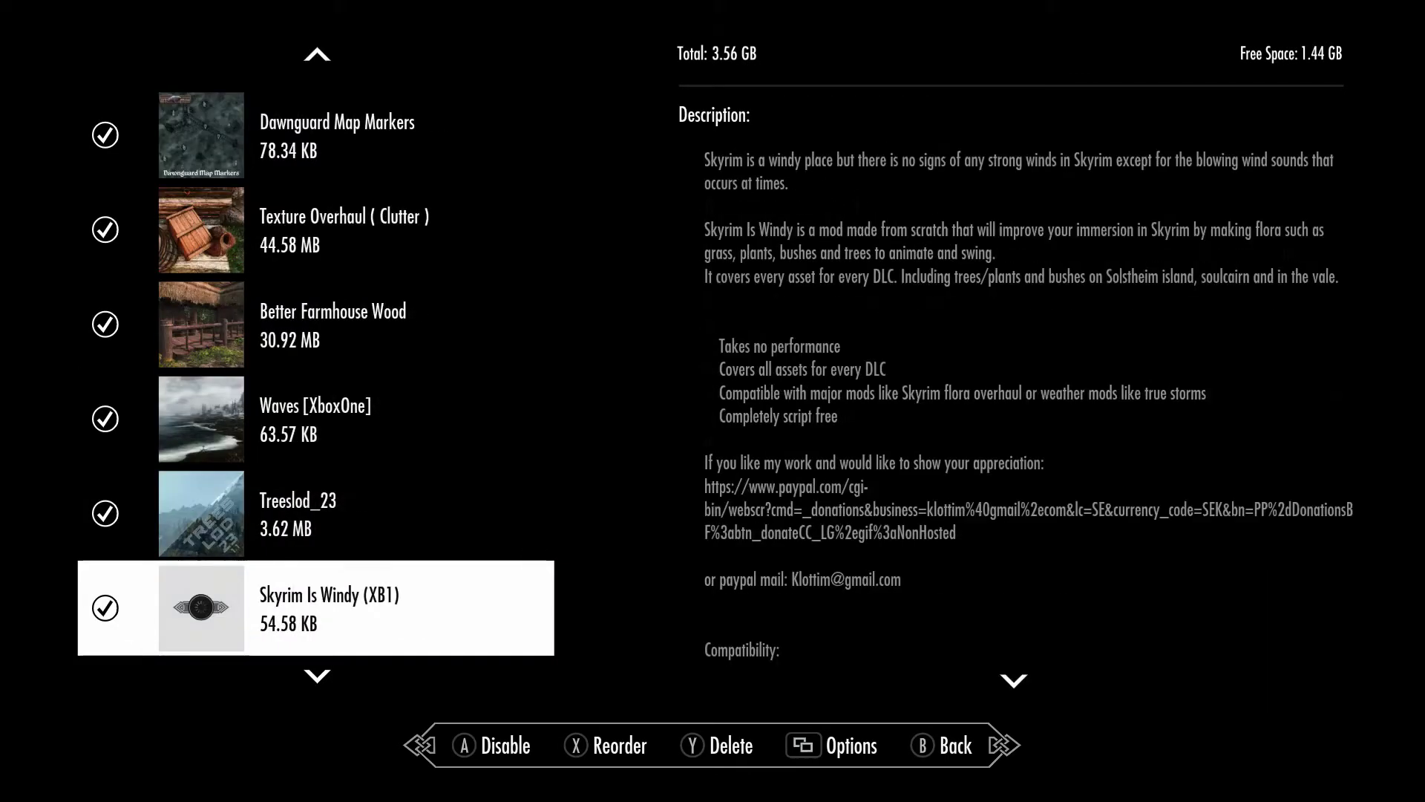
pyautogui.press('Down')
pyautogui.press('Down')
pyautogui.press('Up')
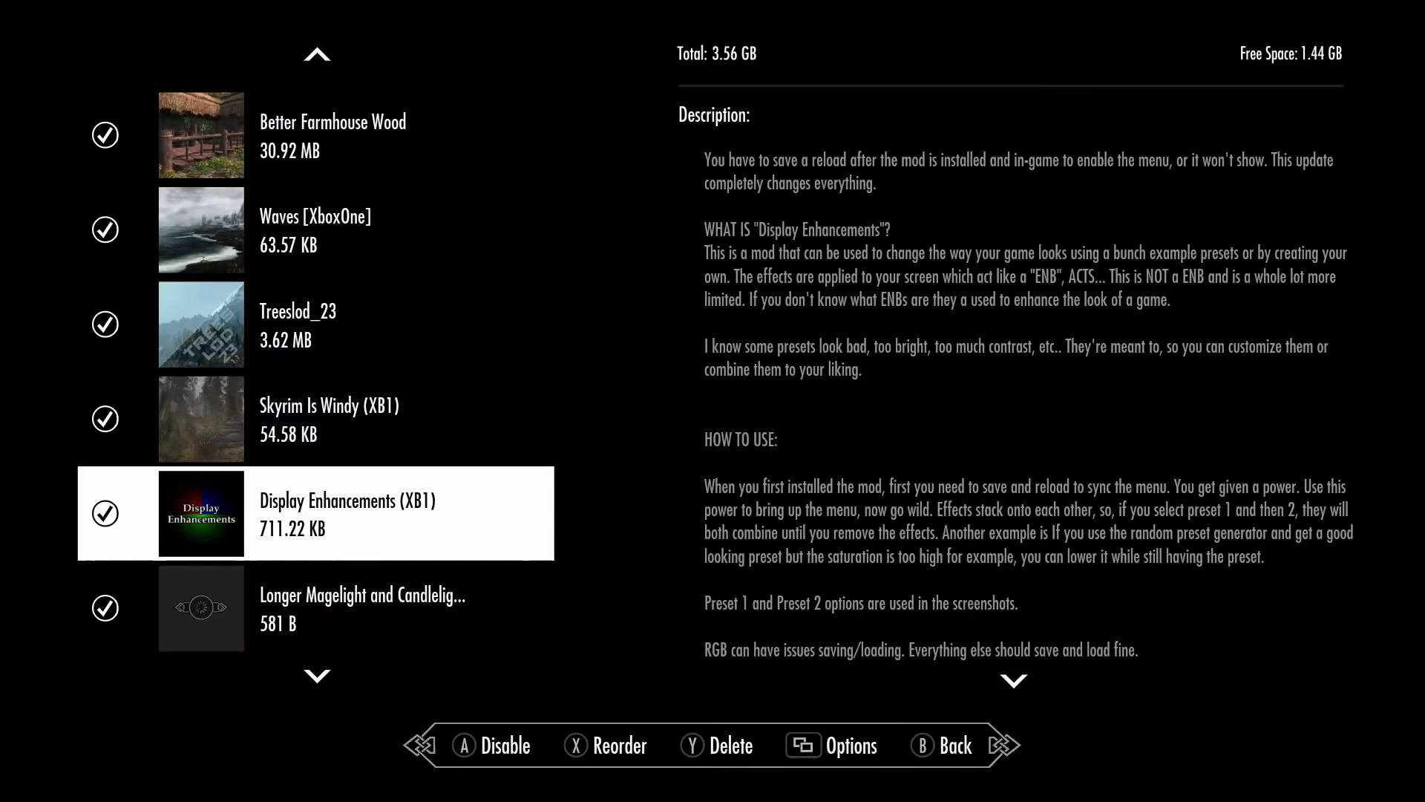
pyautogui.press('Up')
pyautogui.press('Up')
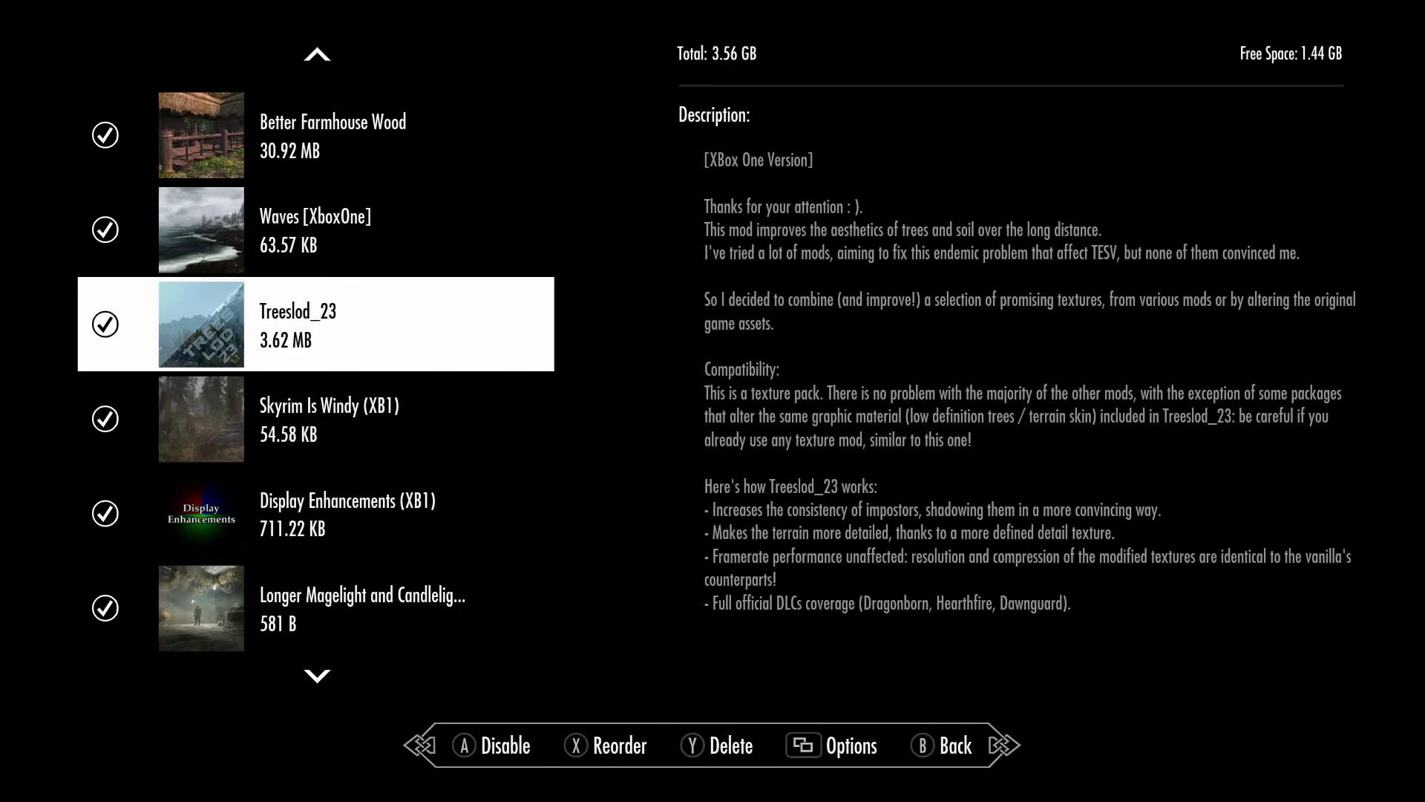
pyautogui.press('Up')
pyautogui.press('Down')
pyautogui.press('Down')
pyautogui.press('Down')
pyautogui.press('Down')
pyautogui.press('Down')
pyautogui.press('Down')
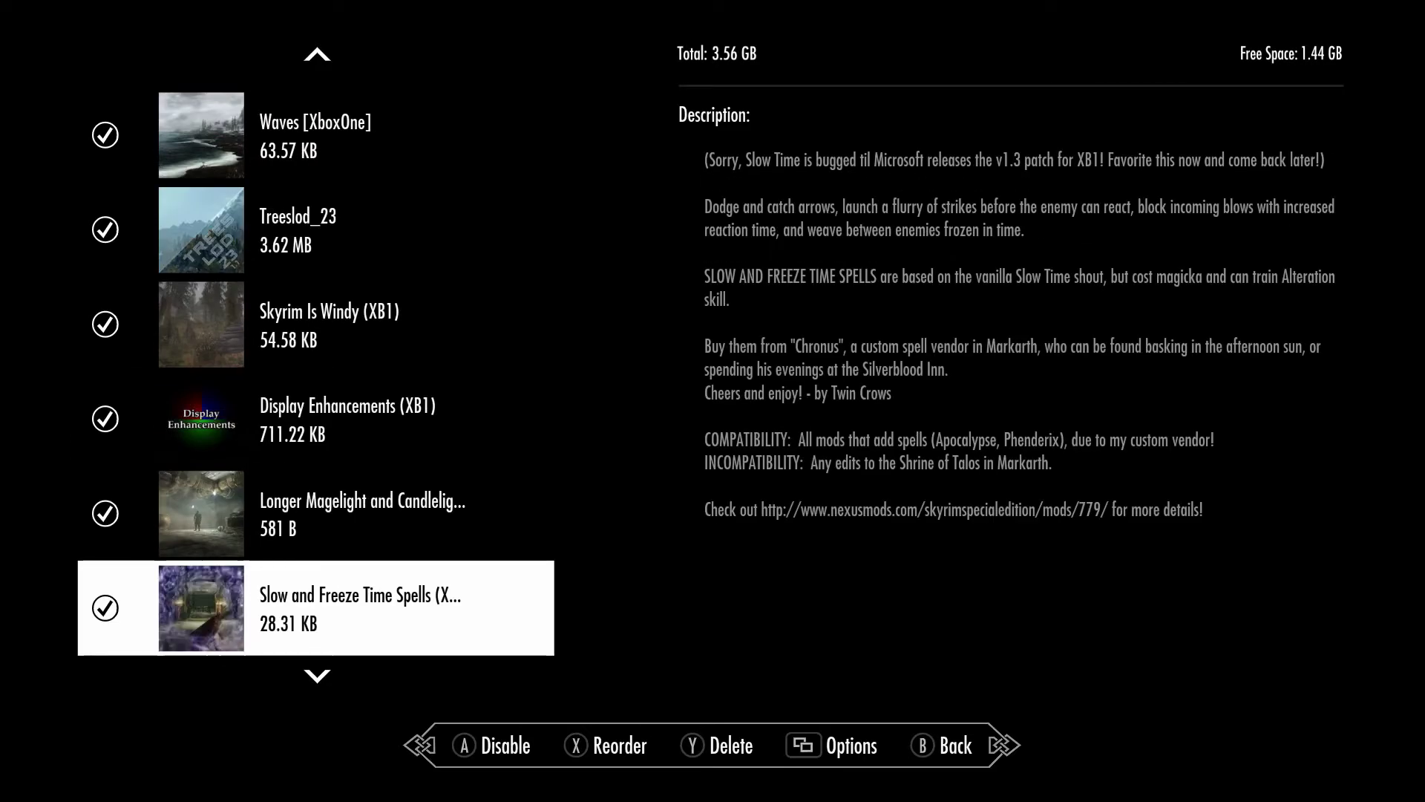
pyautogui.press('Down')
pyautogui.press('Down')
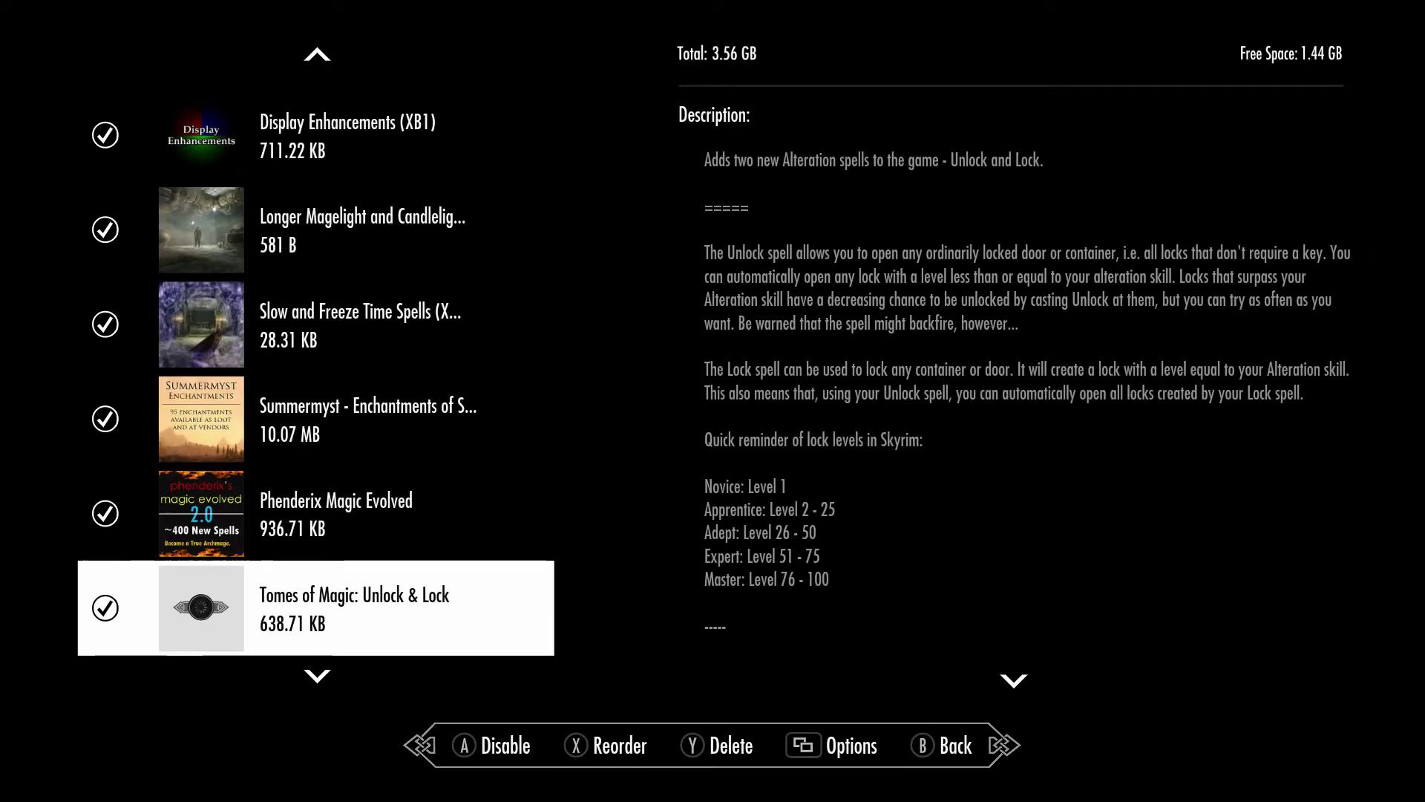
# Review Summermyst, Phenderix Magic Evolved, Tomes of Magic and Cloaks & Capes descriptions.
pyautogui.press('Up')
pyautogui.press('Up')
pyautogui.press('Up')
pyautogui.press('Down')
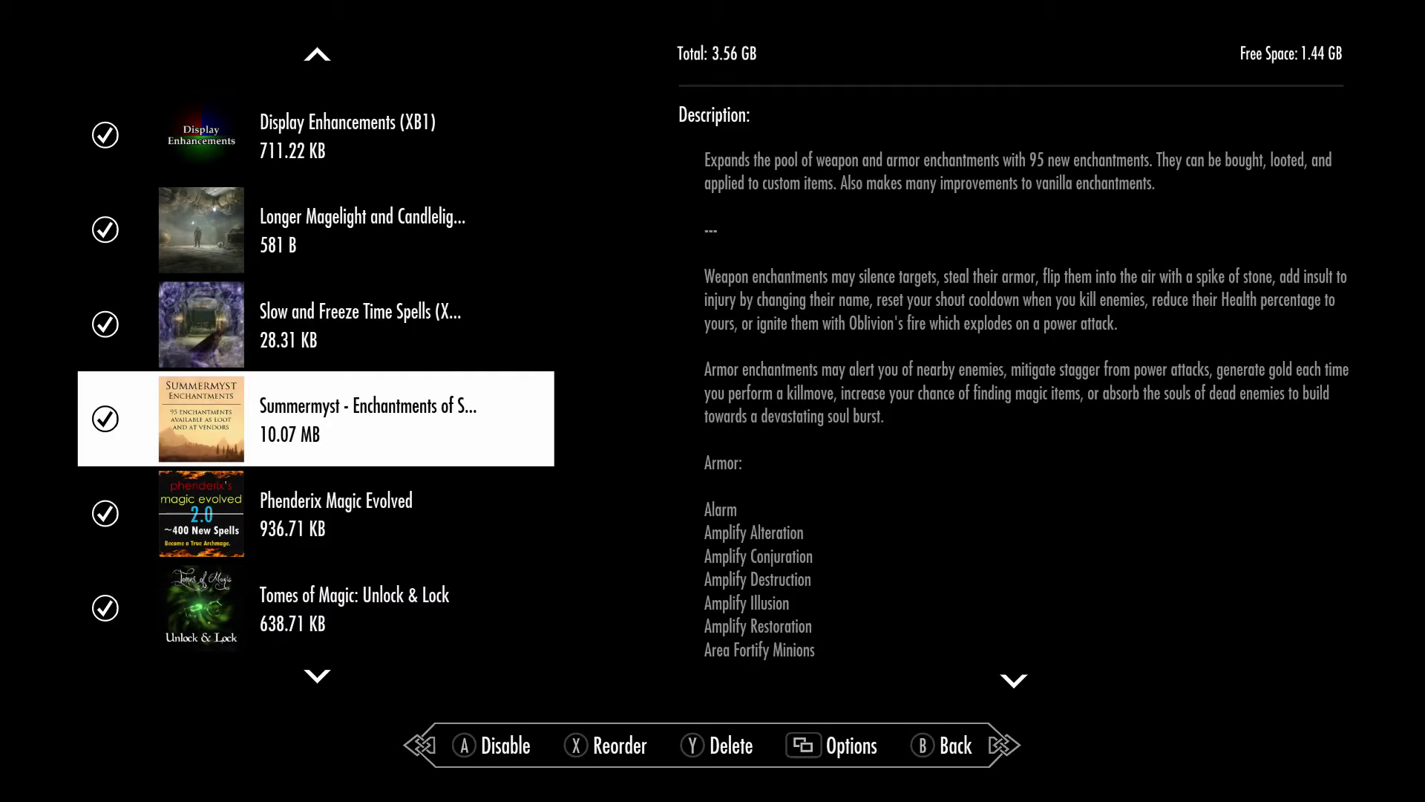
pyautogui.press('Up')
pyautogui.press('Up')
pyautogui.press('Up')
pyautogui.press('Up')
pyautogui.press('Up')
pyautogui.press('Up')
pyautogui.press('Up')
pyautogui.press('Up')
pyautogui.press('Up')
pyautogui.press('Up')
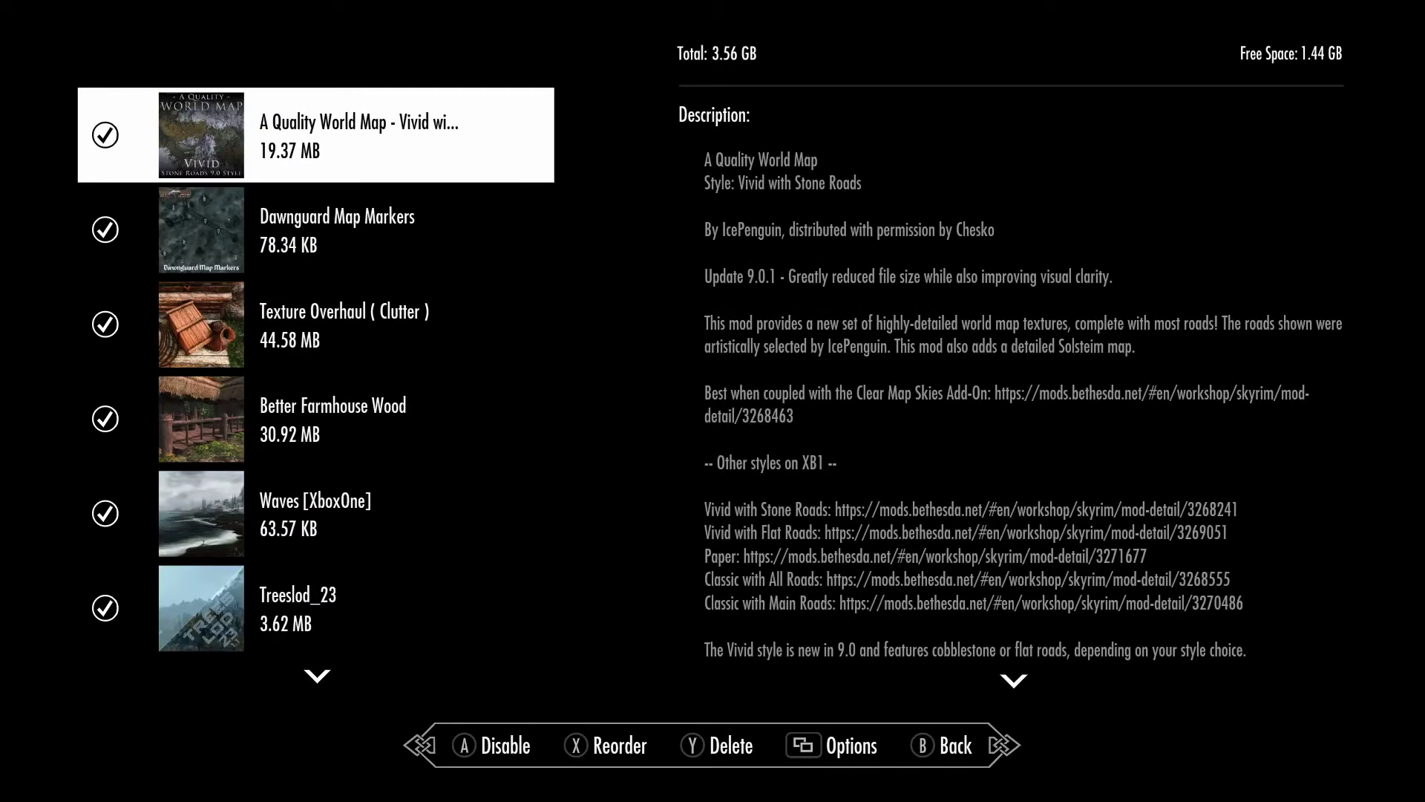
pyautogui.press('Down')
pyautogui.press('Down')
pyautogui.press('Down')
pyautogui.press('Down')
pyautogui.press('Down')
pyautogui.press('Down')
pyautogui.press('Down')
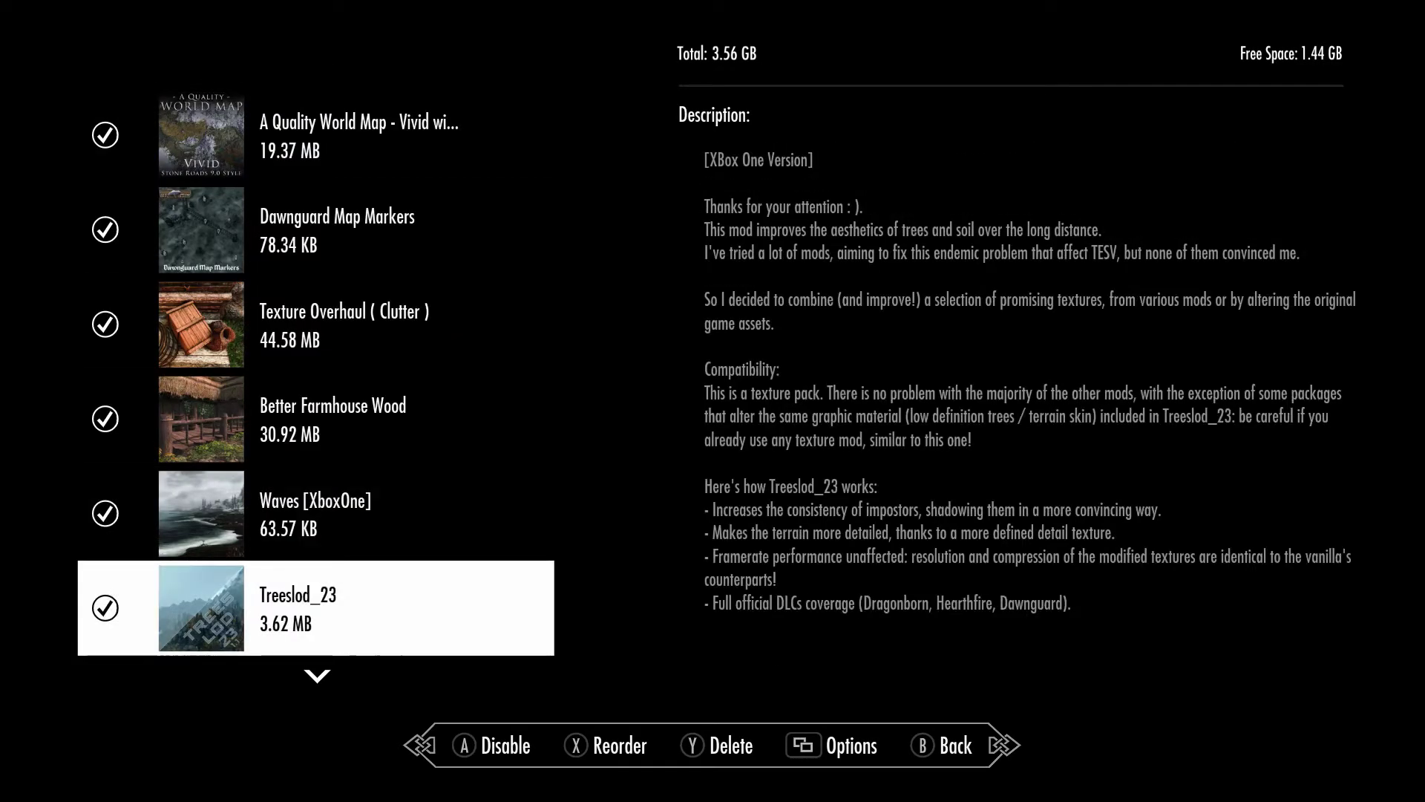
pyautogui.press('Down')
pyautogui.press('Down')
pyautogui.press('Down')
pyautogui.press('Down')
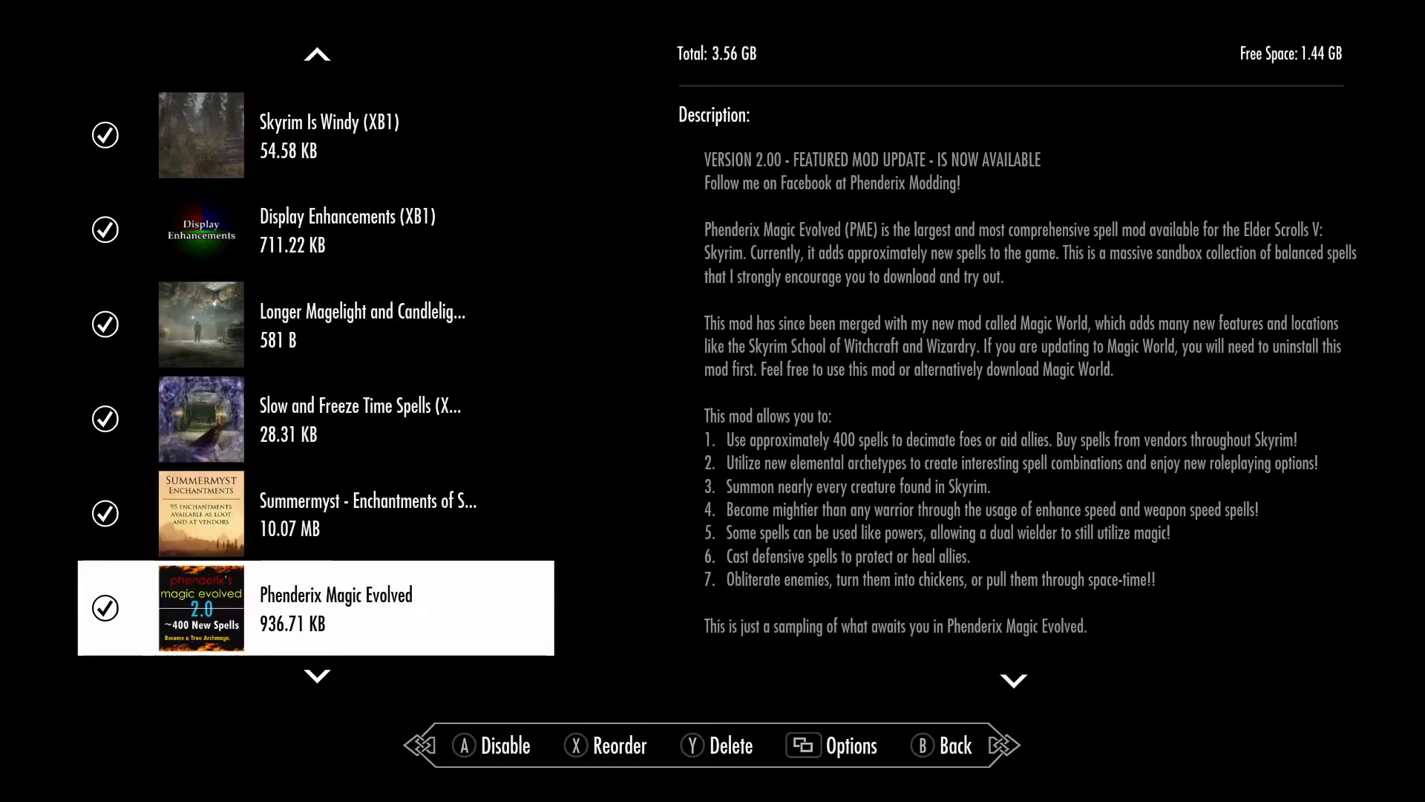
pyautogui.press('Up')
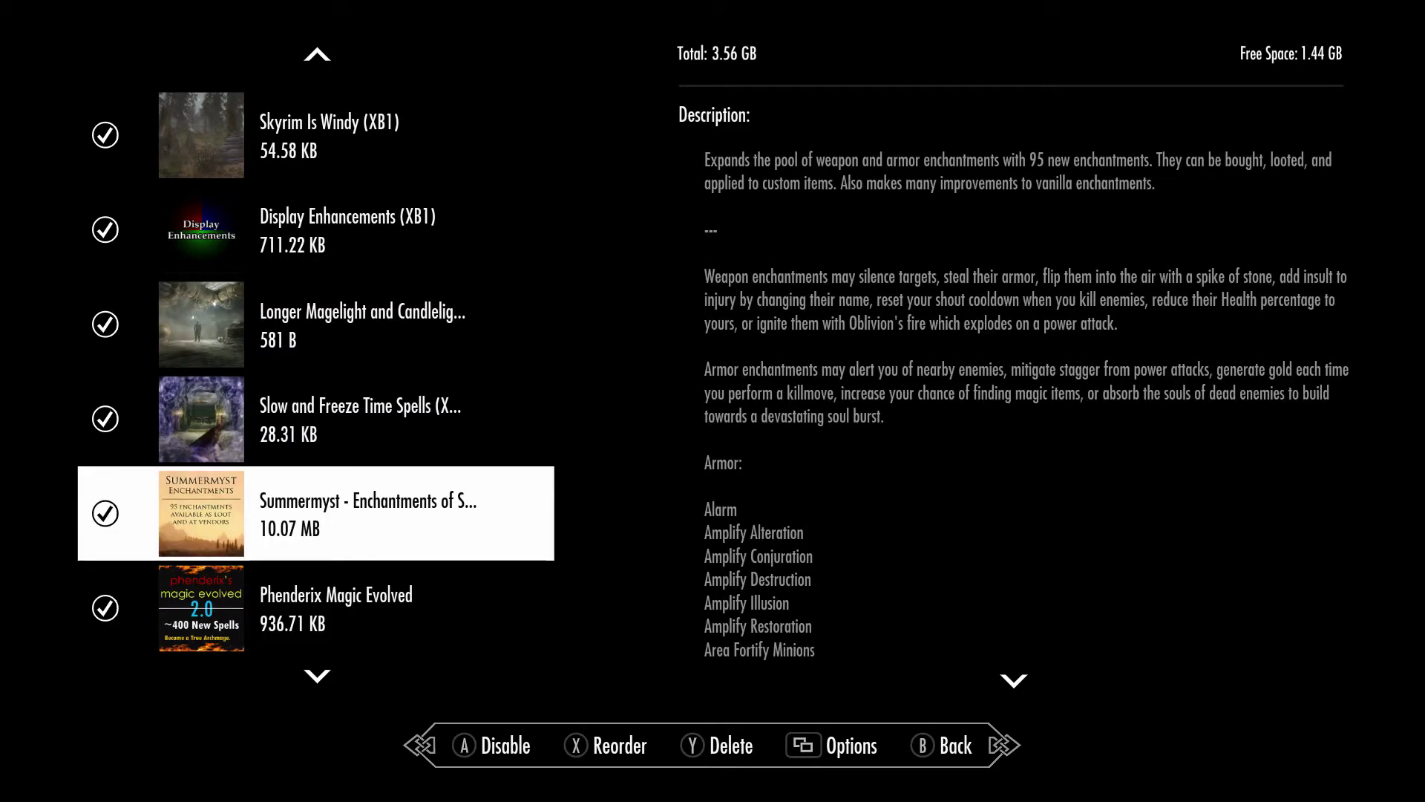
pyautogui.press('Down')
pyautogui.press('Down')
pyautogui.press('Up')
pyautogui.press('Down')
pyautogui.press('Down')
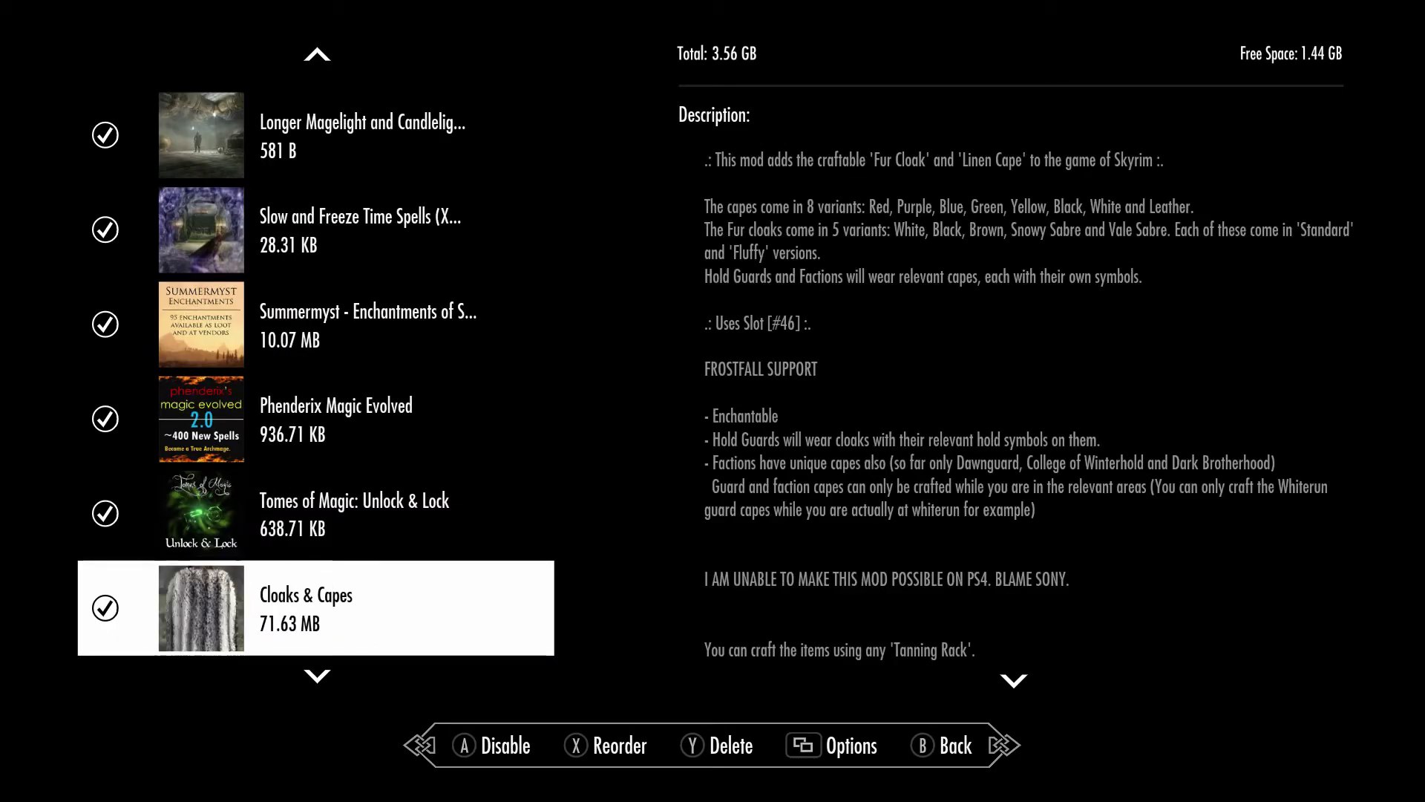
# Read the bow, greatsword, Eimar's Edge, Longclaw and Clothing Forge Crafting (XB1) entries, ending on Valiant Nord Bow.
pyautogui.press('Down')
pyautogui.press('Down')
pyautogui.press('Up')
pyautogui.press('Up')
pyautogui.press('Down')
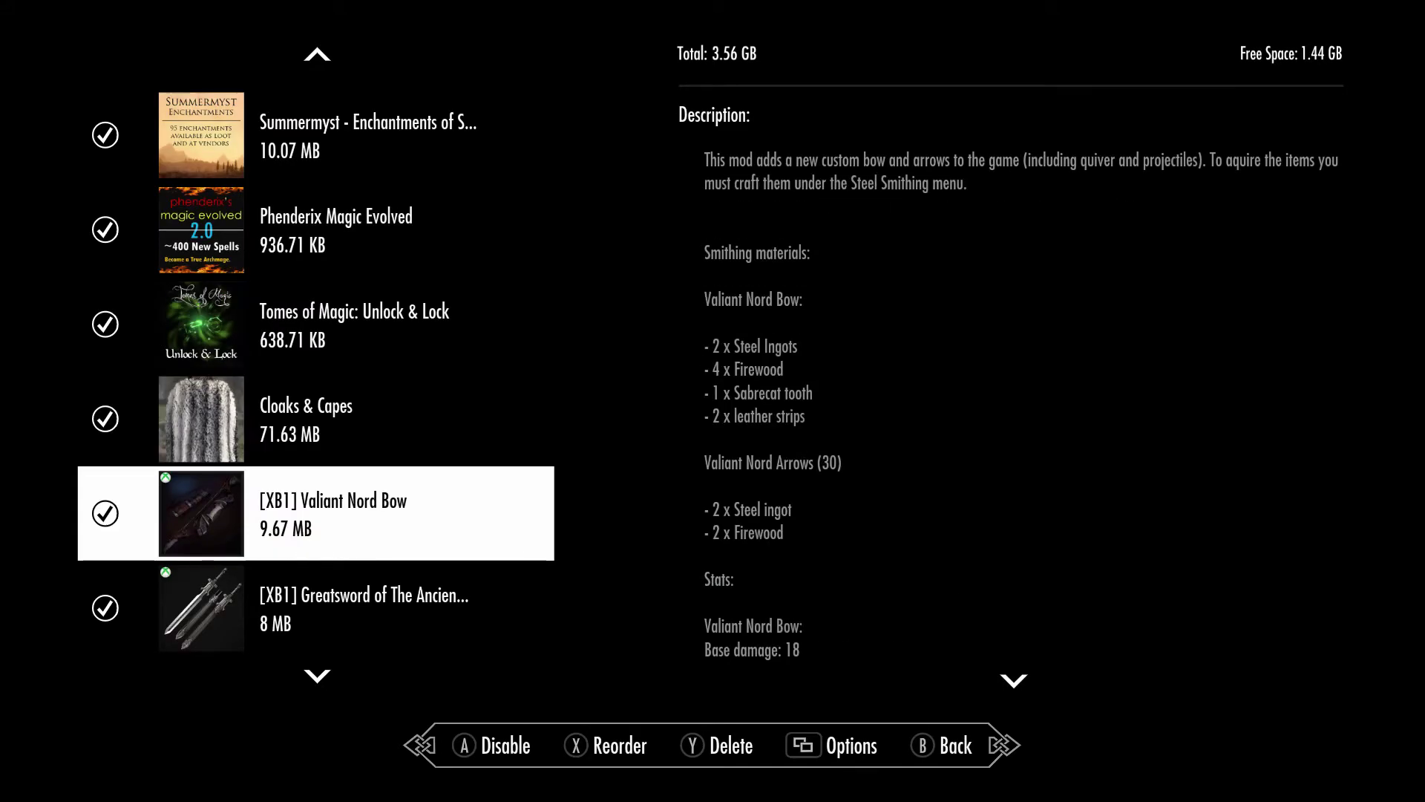
pyautogui.press('Up')
pyautogui.press('Up')
pyautogui.press('Down')
pyautogui.press('Down')
pyautogui.press('Down')
pyautogui.press('Down')
pyautogui.press('Up')
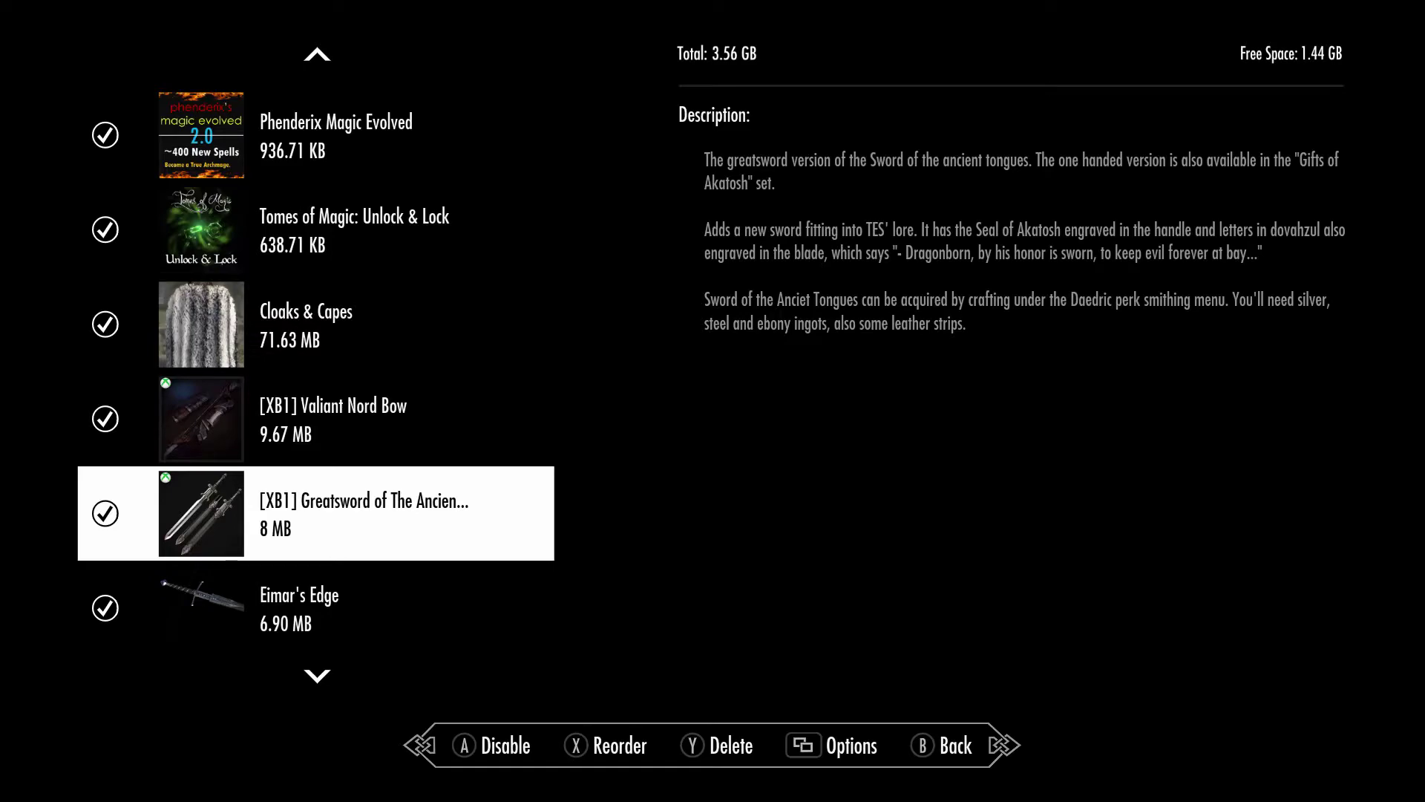
pyautogui.press('Up')
pyautogui.press('Down')
pyautogui.press('Down')
pyautogui.press('Down')
pyautogui.press('Up')
pyautogui.press('Up')
pyautogui.press('Up')
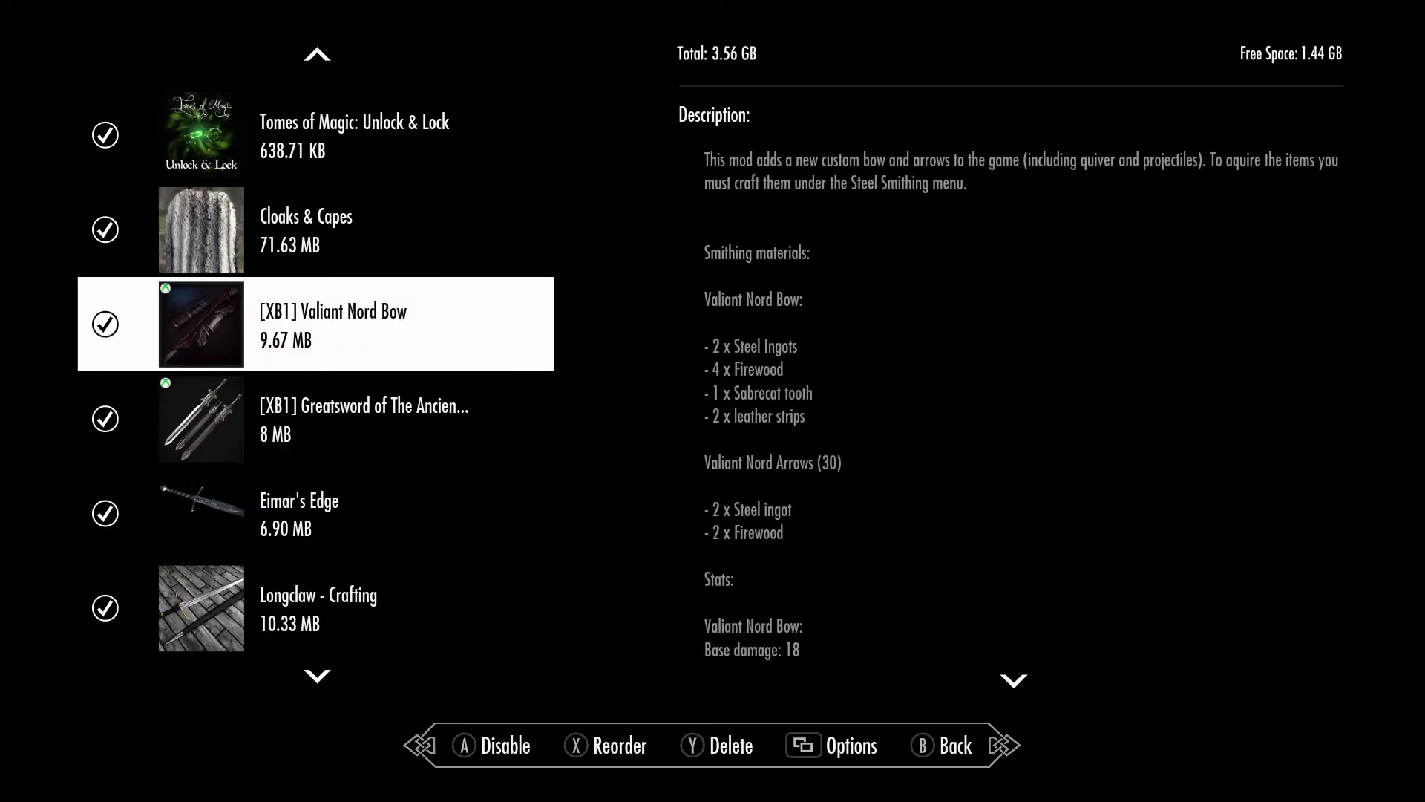
pyautogui.press('Down')
pyautogui.press('Down')
pyautogui.press('Down')
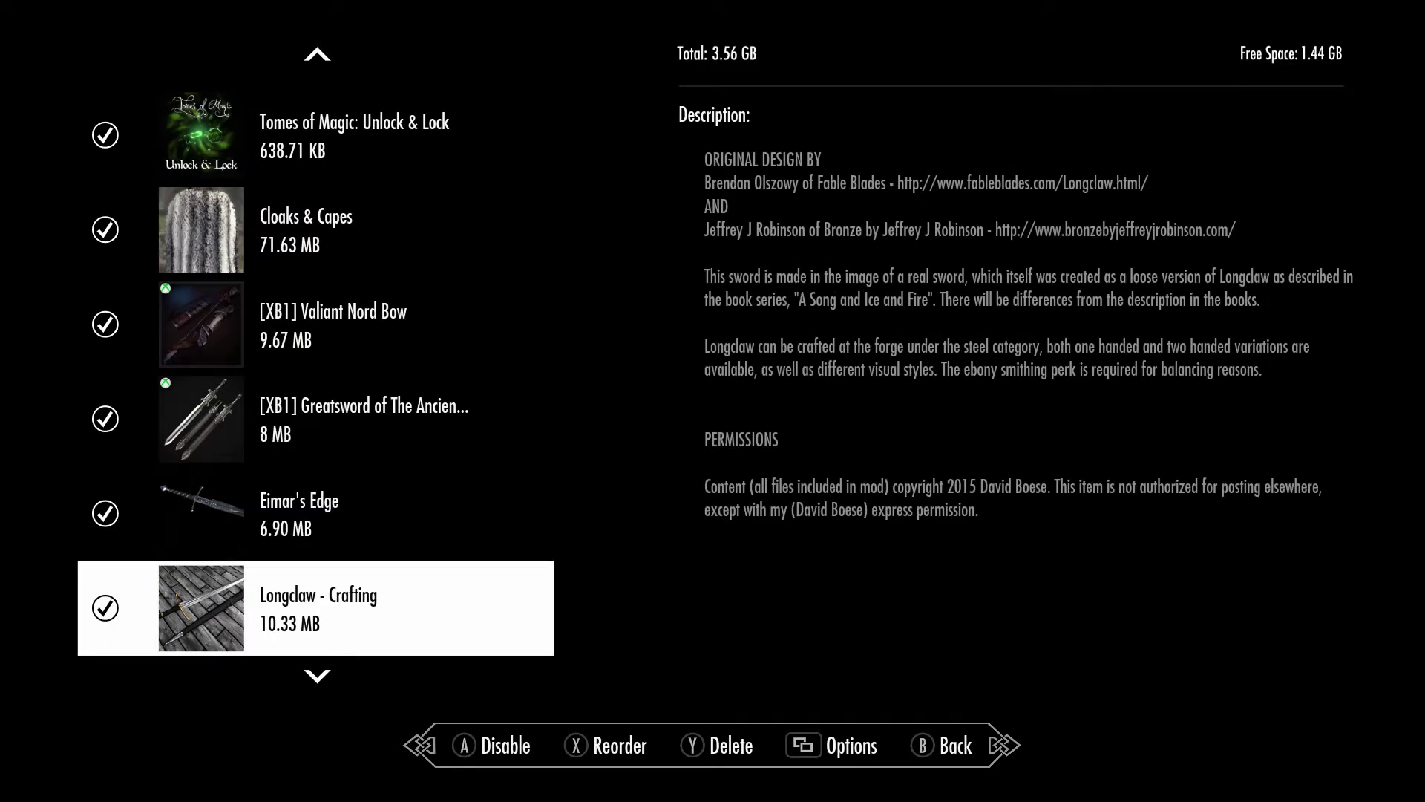
pyautogui.press('Down')
pyautogui.press('Down')
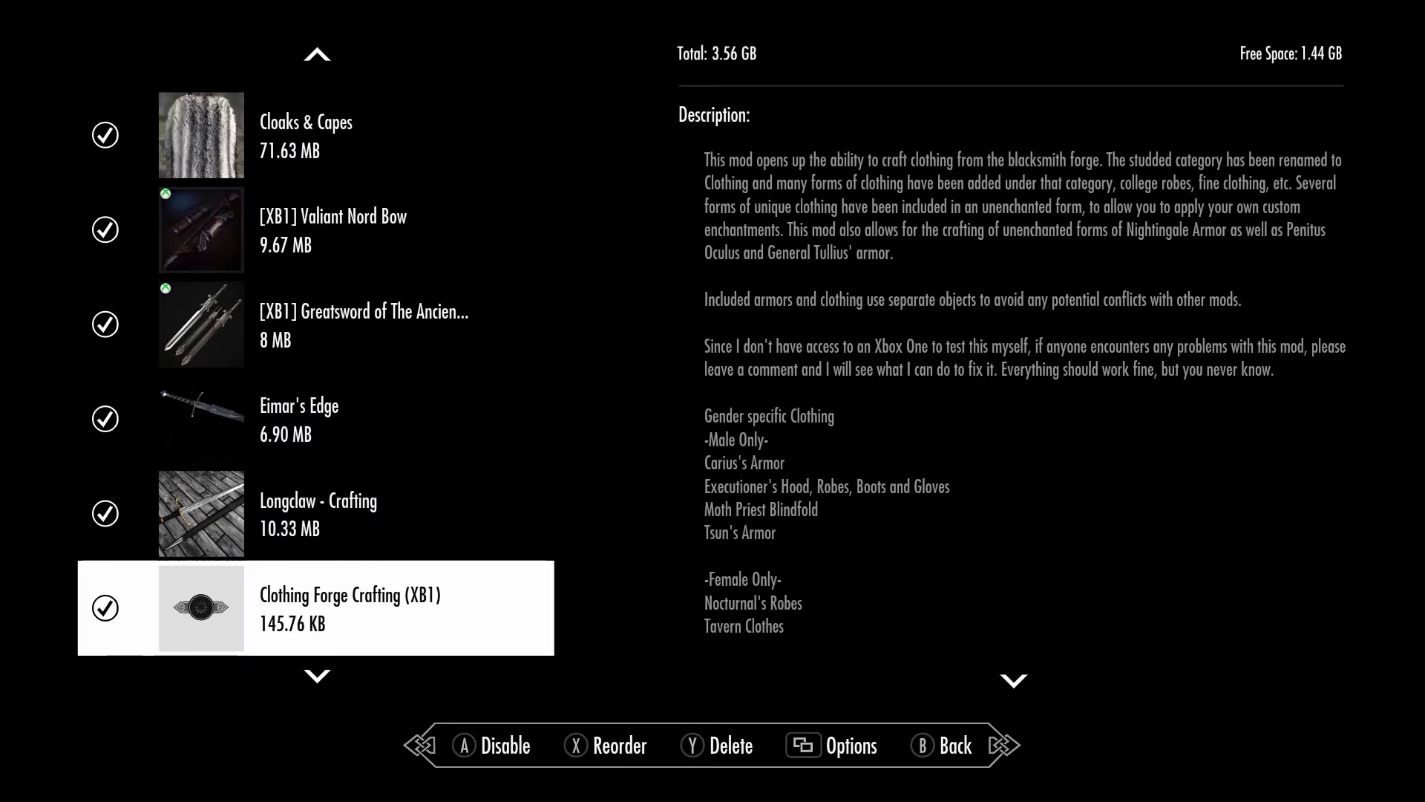
pyautogui.press('Up')
pyautogui.press('Up')
pyautogui.press('Up')
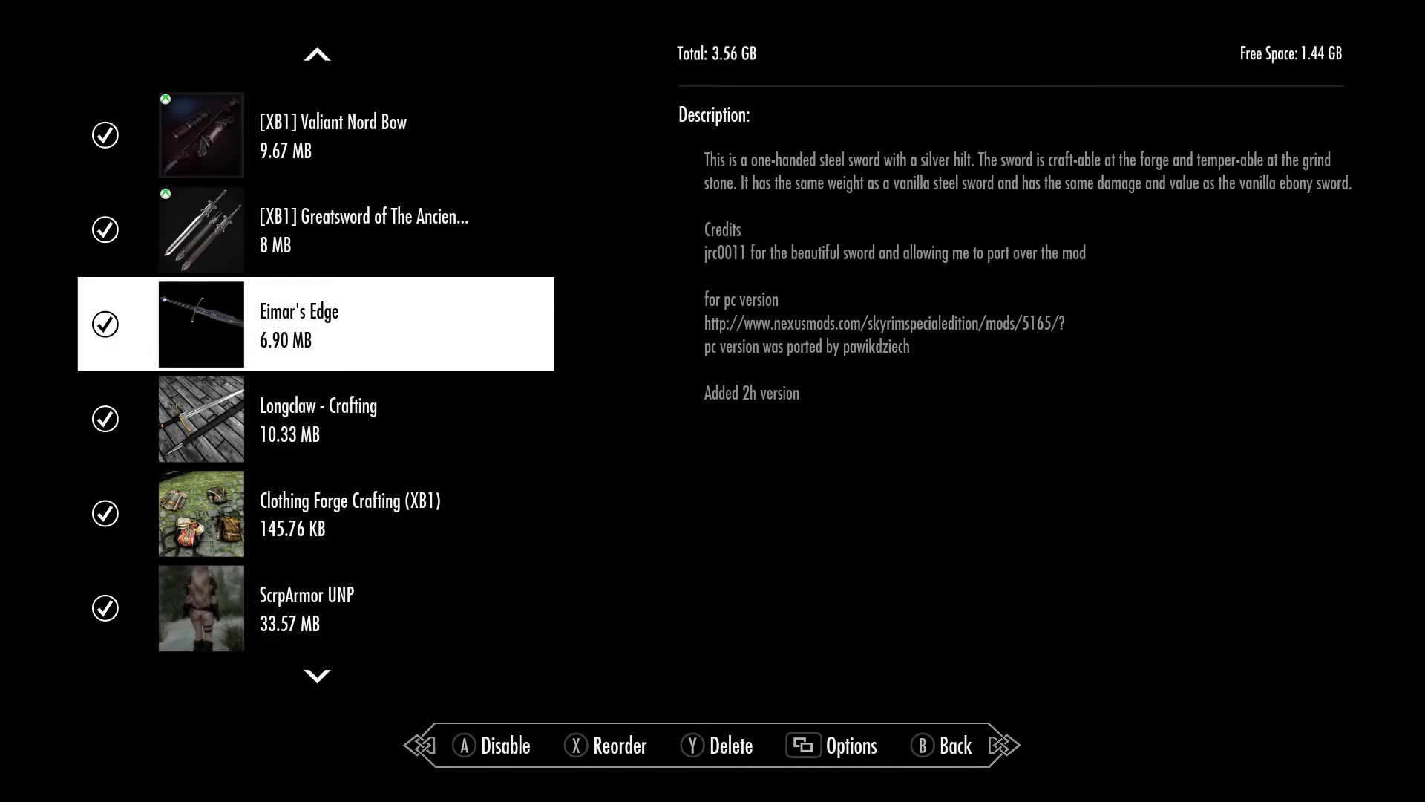
pyautogui.press('Up')
pyautogui.press('Up')
pyautogui.press('Up')
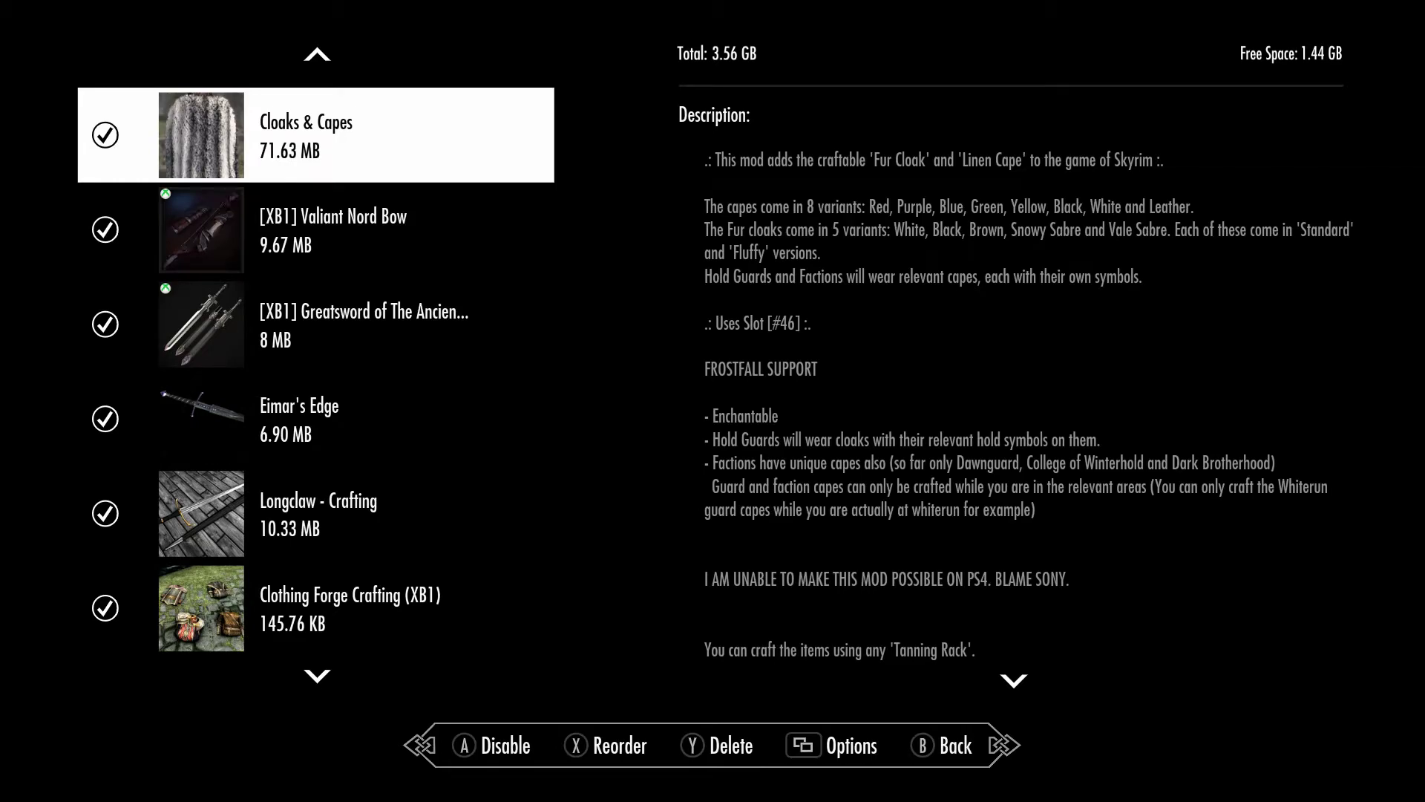
pyautogui.press('Down')
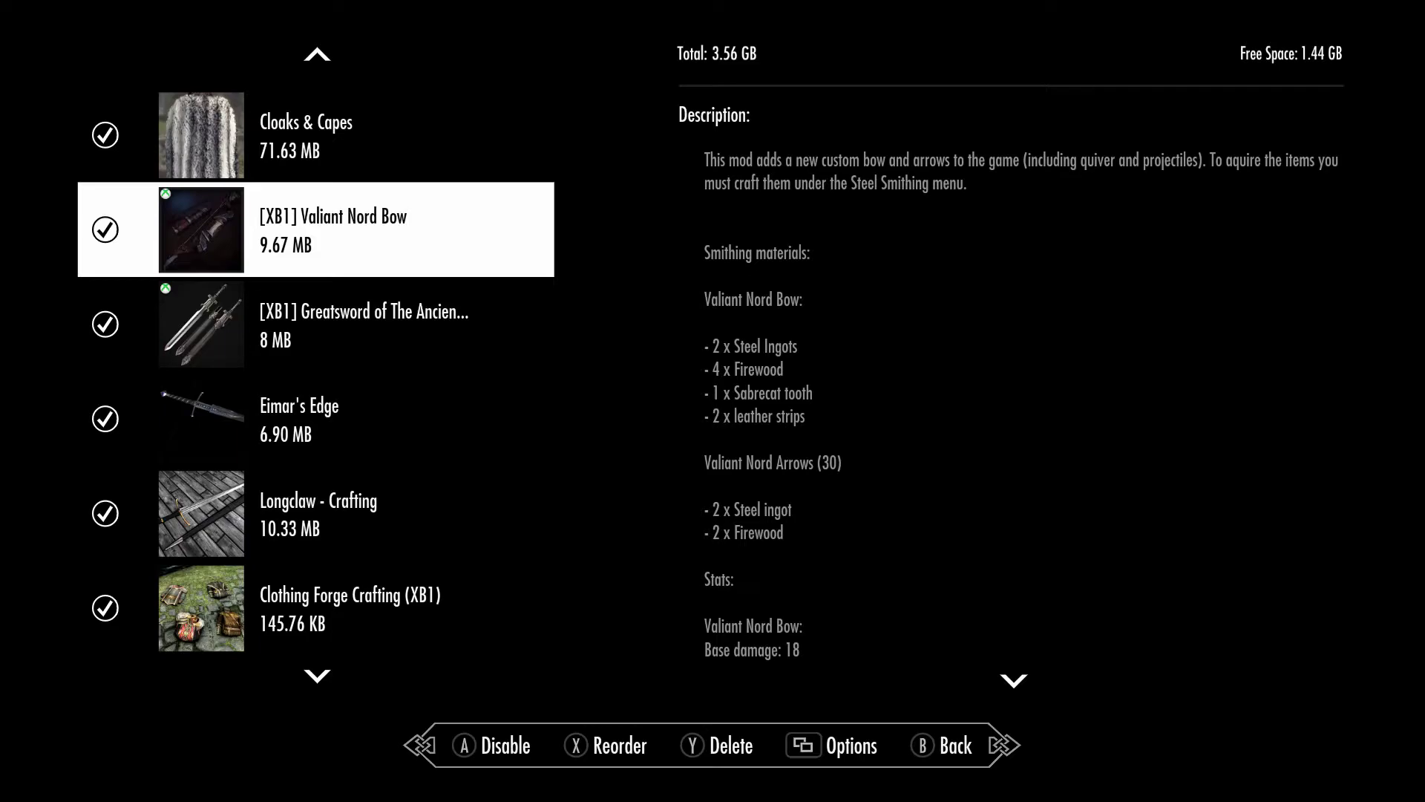
# Step down from Valiant Nord Bow to the Eimar's Edge one-handed steel sword description.
pyautogui.press('Down')
pyautogui.press('Down')
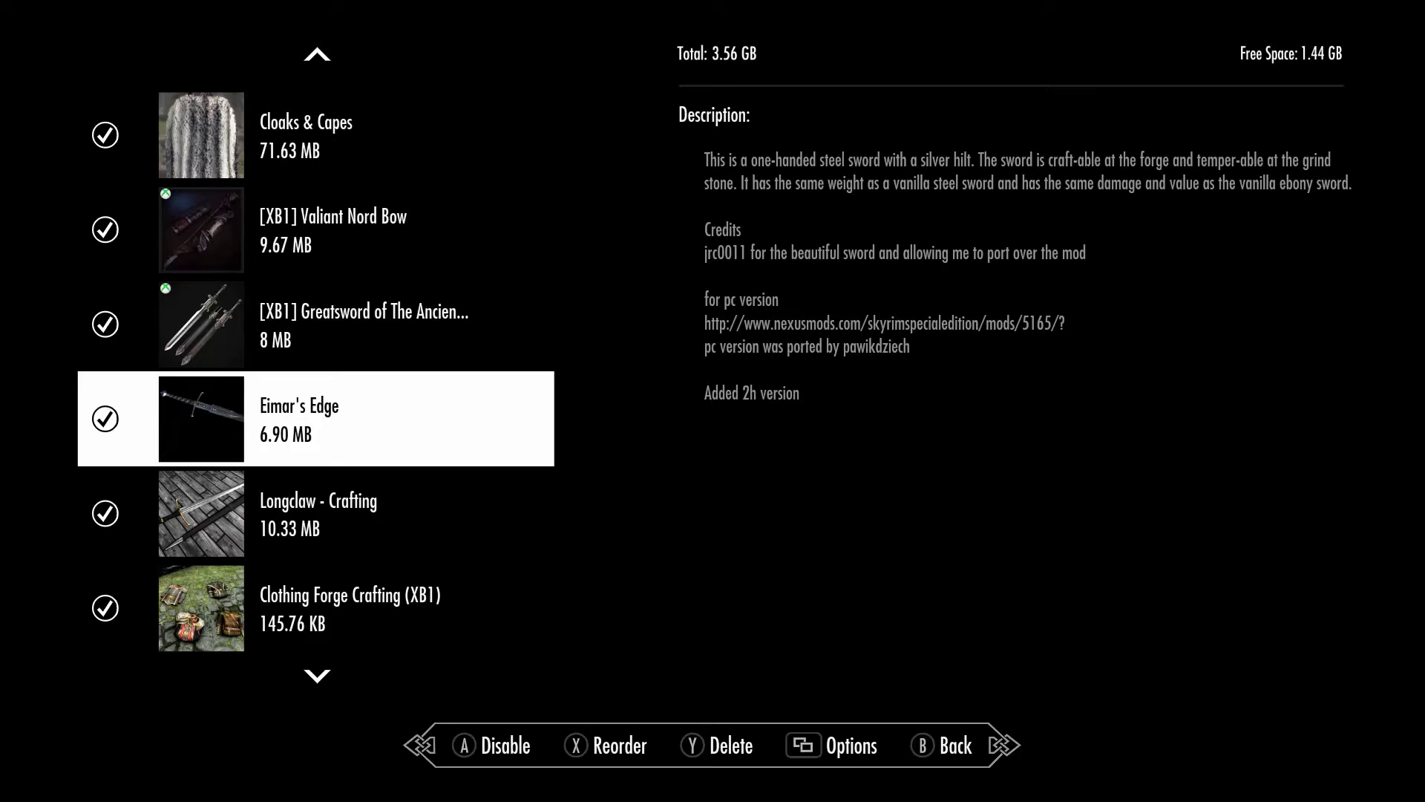
# Compare the ScrpArmor UNP, Zerofrost armor and Sauron's Armor SE XB1 Edition descriptions.
pyautogui.press('Down')
pyautogui.press('Down')
pyautogui.press('Down')
pyautogui.press('Down')
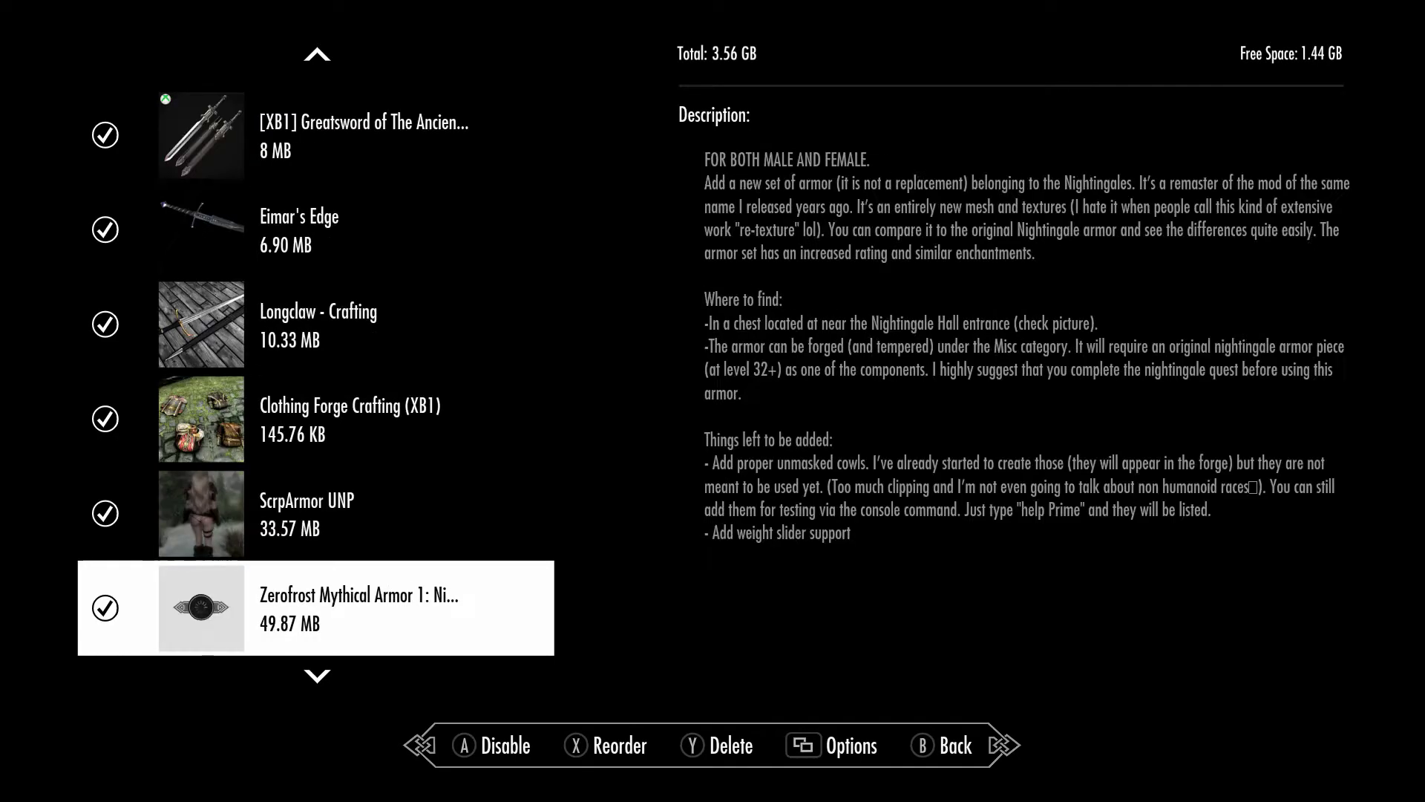
pyautogui.press('Down')
pyautogui.press('Down')
pyautogui.press('Up')
pyautogui.press('Up')
pyautogui.press('Up')
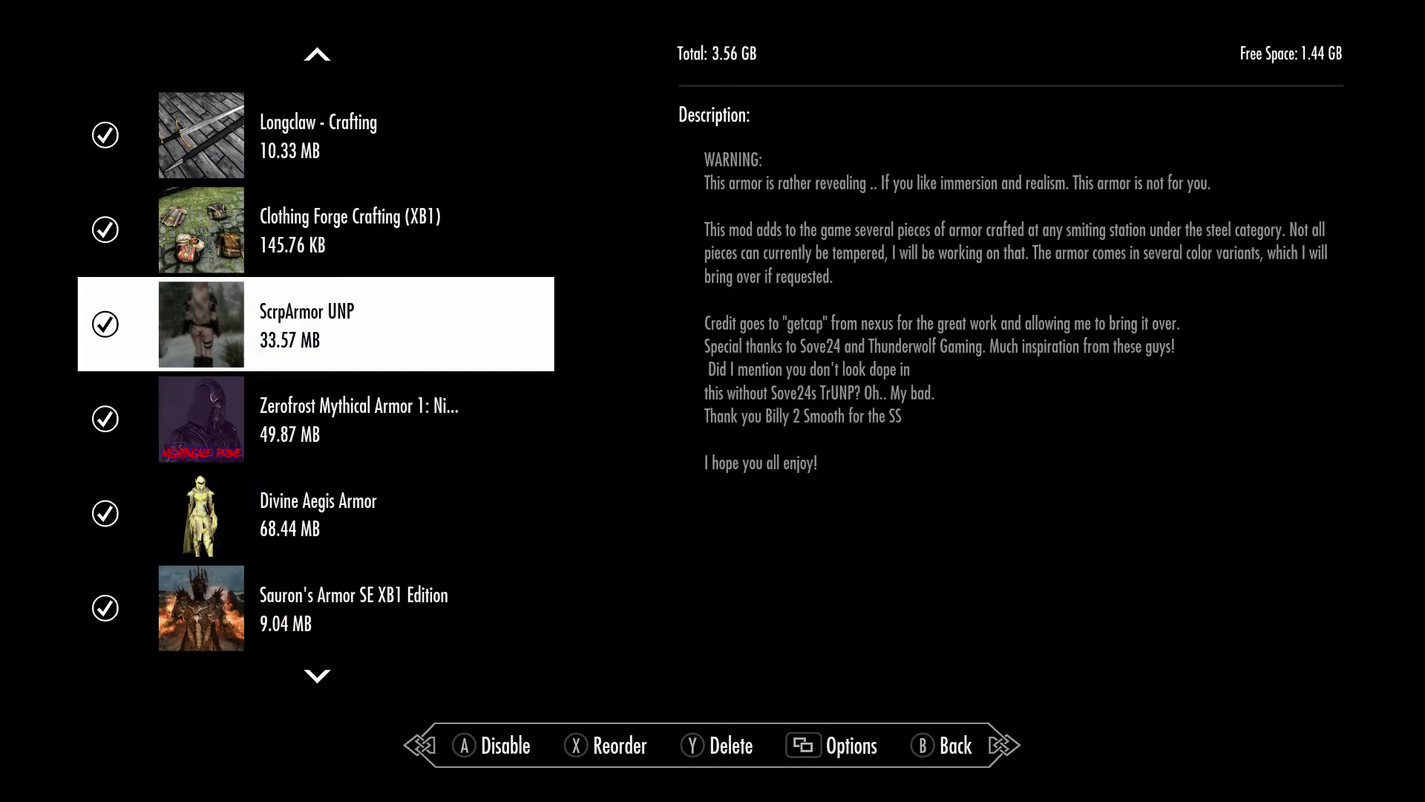
pyautogui.press('Down')
pyautogui.press('Down')
pyautogui.press('Down')
pyautogui.press('Down')
pyautogui.press('Up')
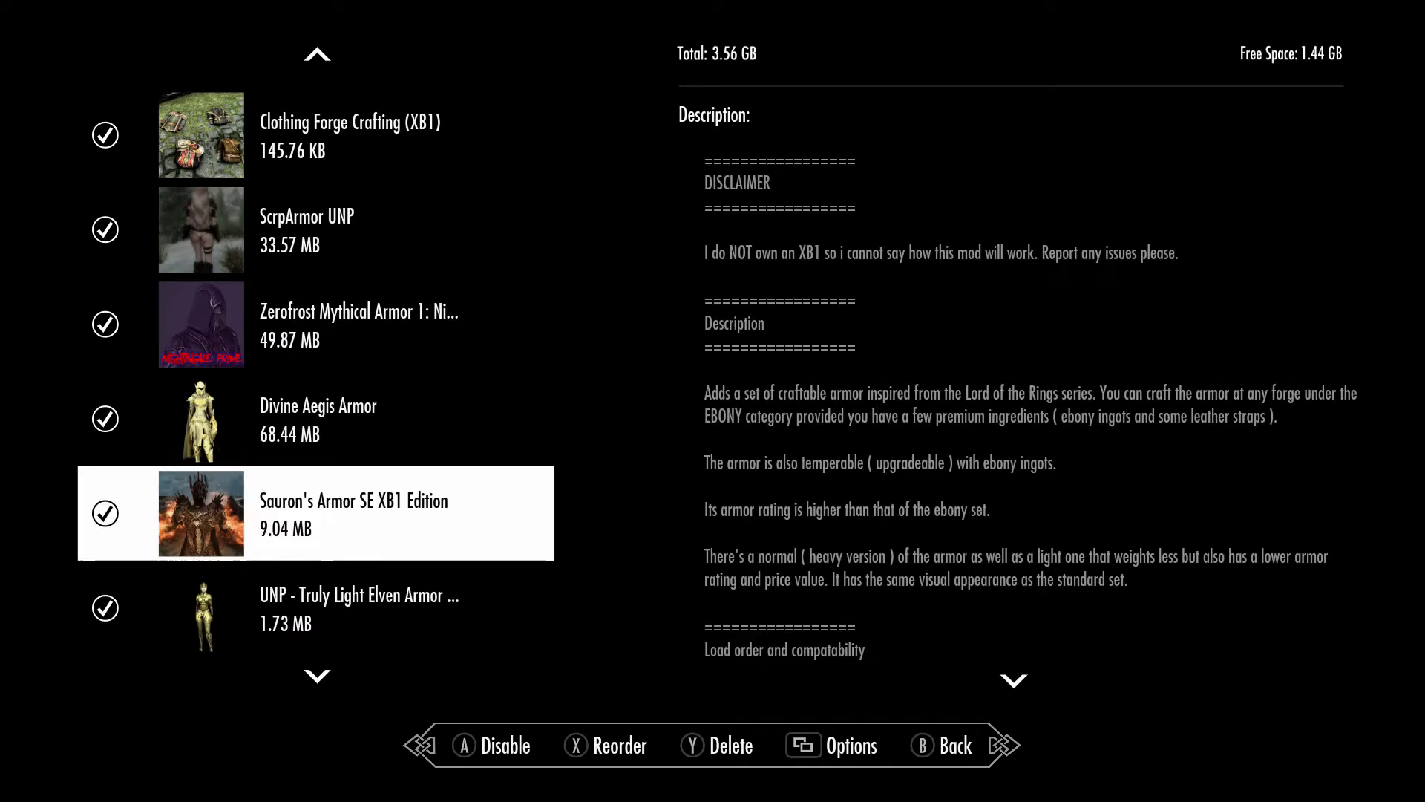
pyautogui.press('Up')
pyautogui.press('Up')
pyautogui.press('Up')
pyautogui.press('Down')
pyautogui.press('Down')
pyautogui.press('Down')
pyautogui.press('Down')
pyautogui.press('Down')
# Read the third Zerofrost, Death Knight, daedric reaper armor and Wearable Lanterns entries, then head back up.
pyautogui.press('Down')
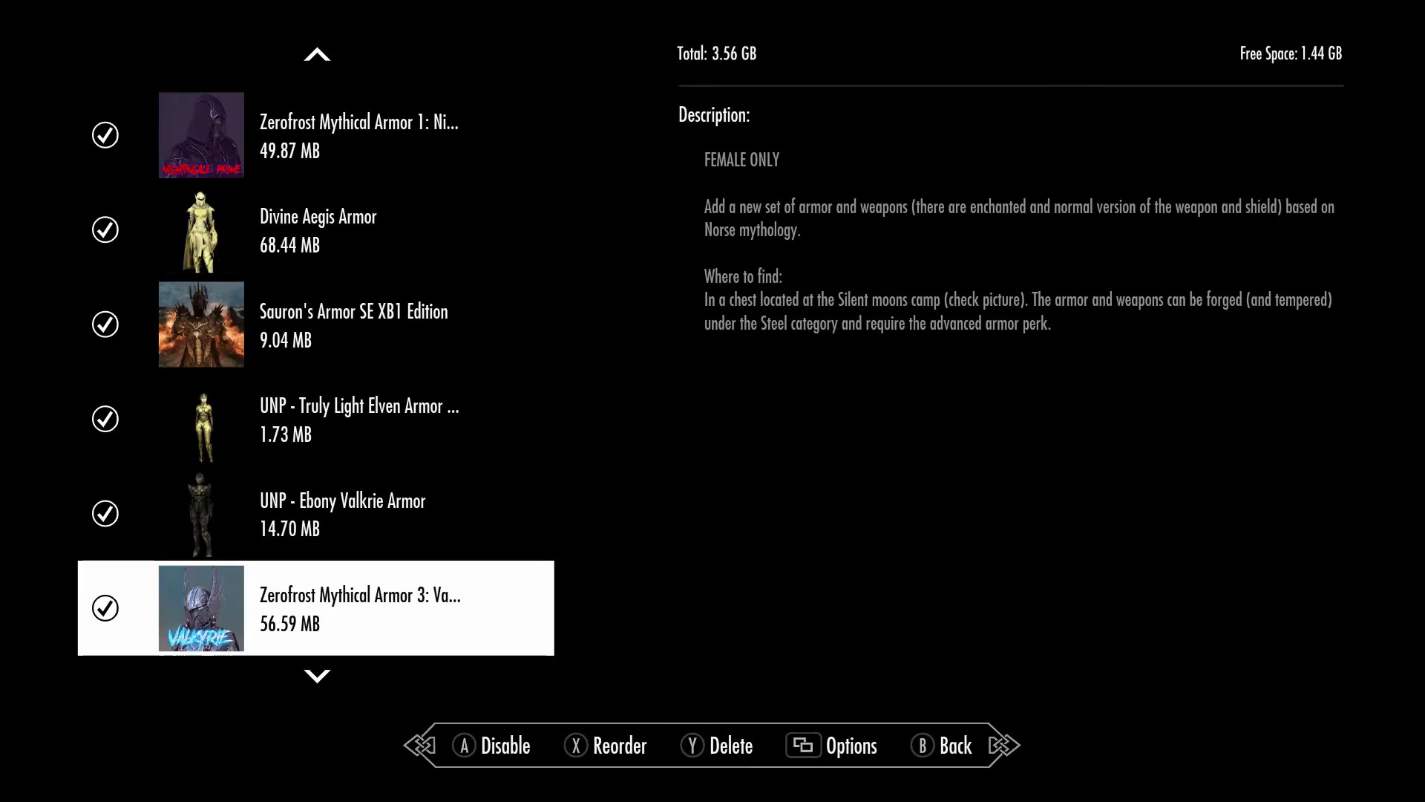
pyautogui.press('Down')
pyautogui.press('Down')
pyautogui.press('Up')
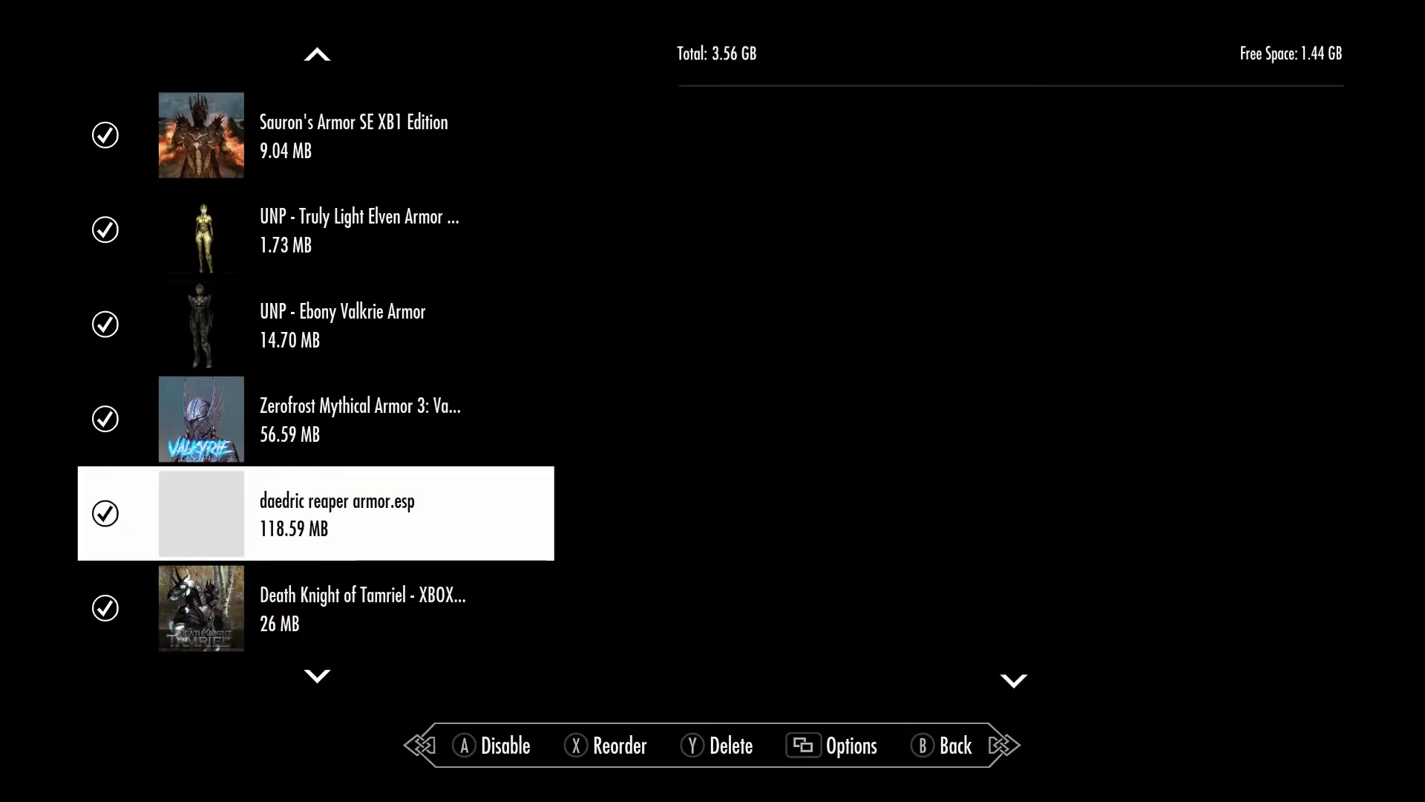
pyautogui.press('Down')
pyautogui.press('Down')
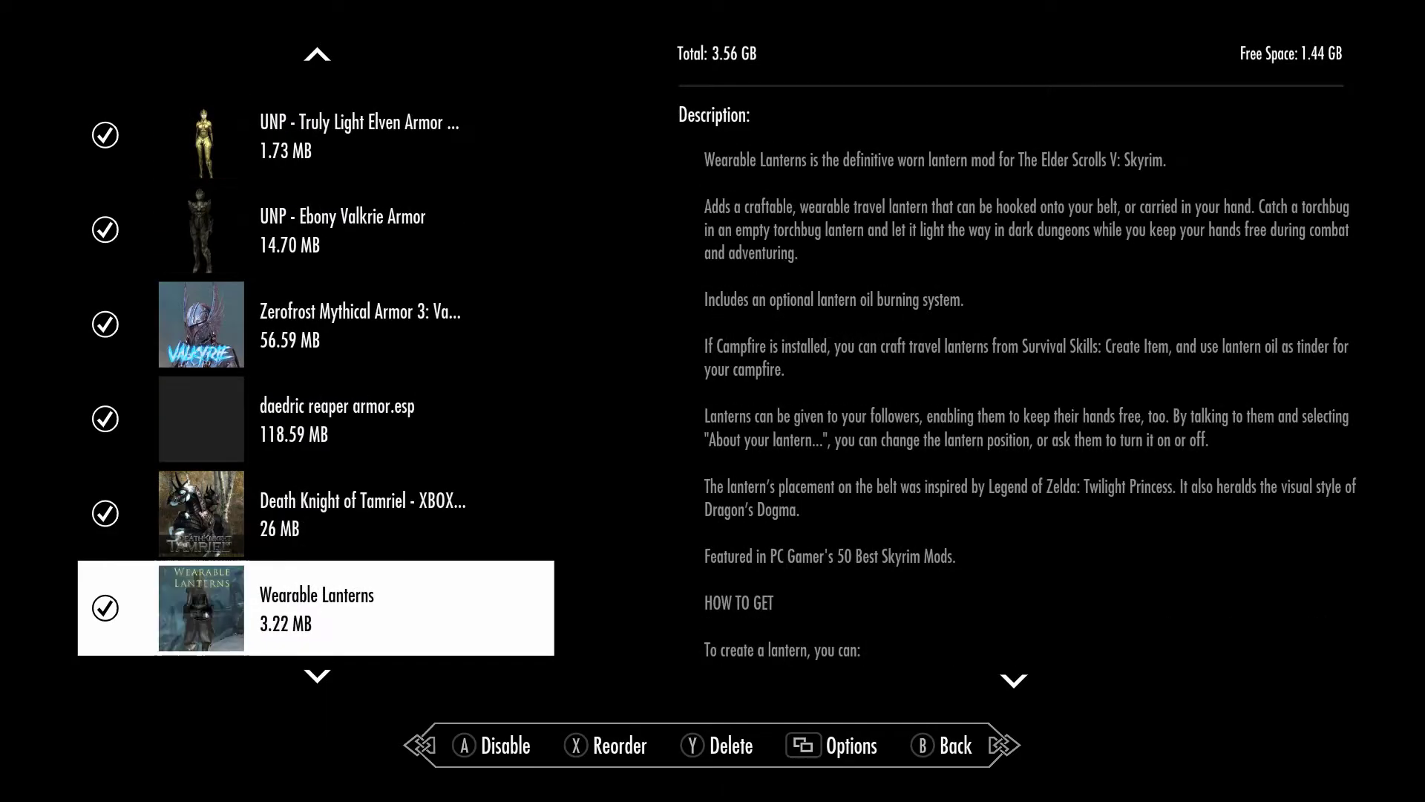
pyautogui.press('Down')
pyautogui.press('Up')
pyautogui.press('Up')
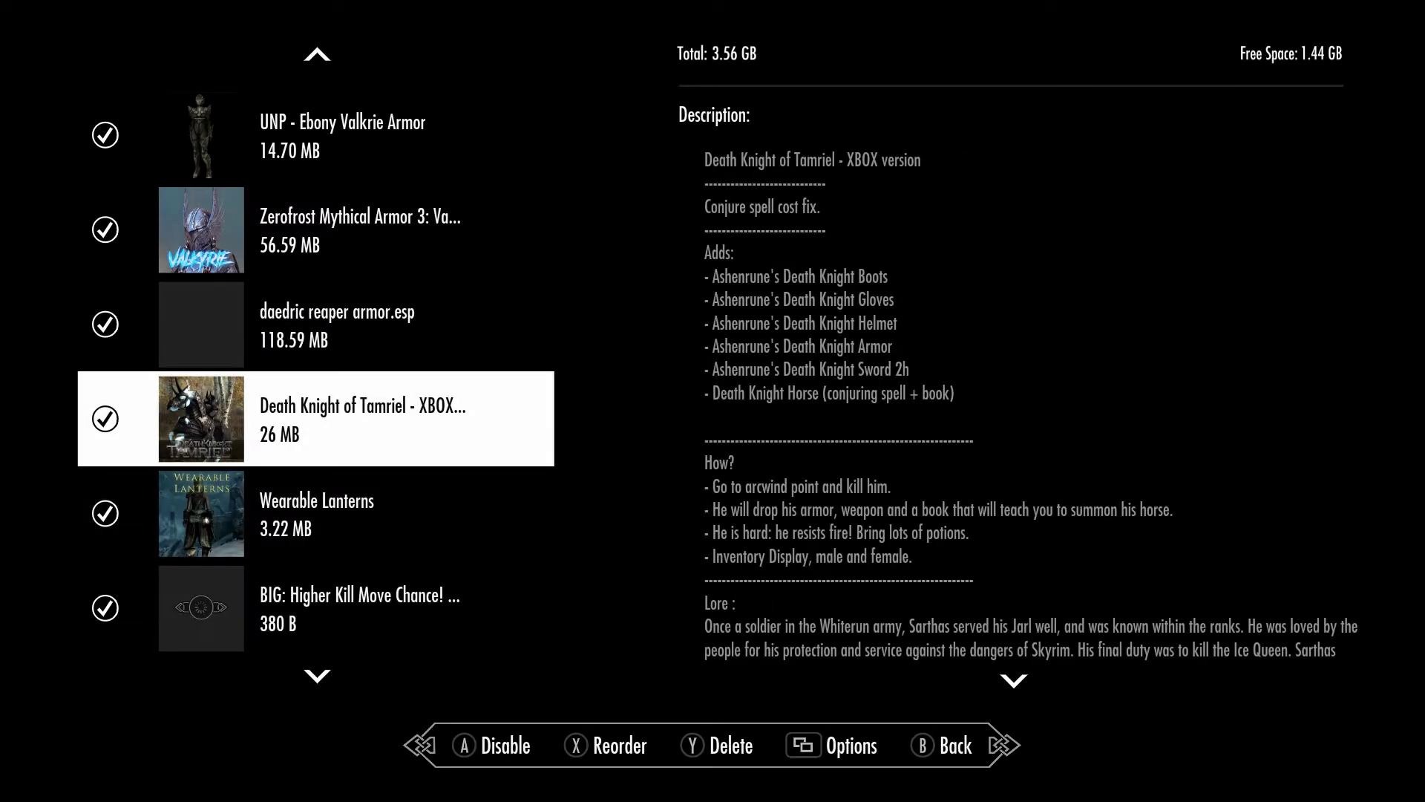
pyautogui.press('Up')
pyautogui.press('Up')
pyautogui.press('Up')
pyautogui.press('Up')
pyautogui.press('Up')
pyautogui.press('Up')
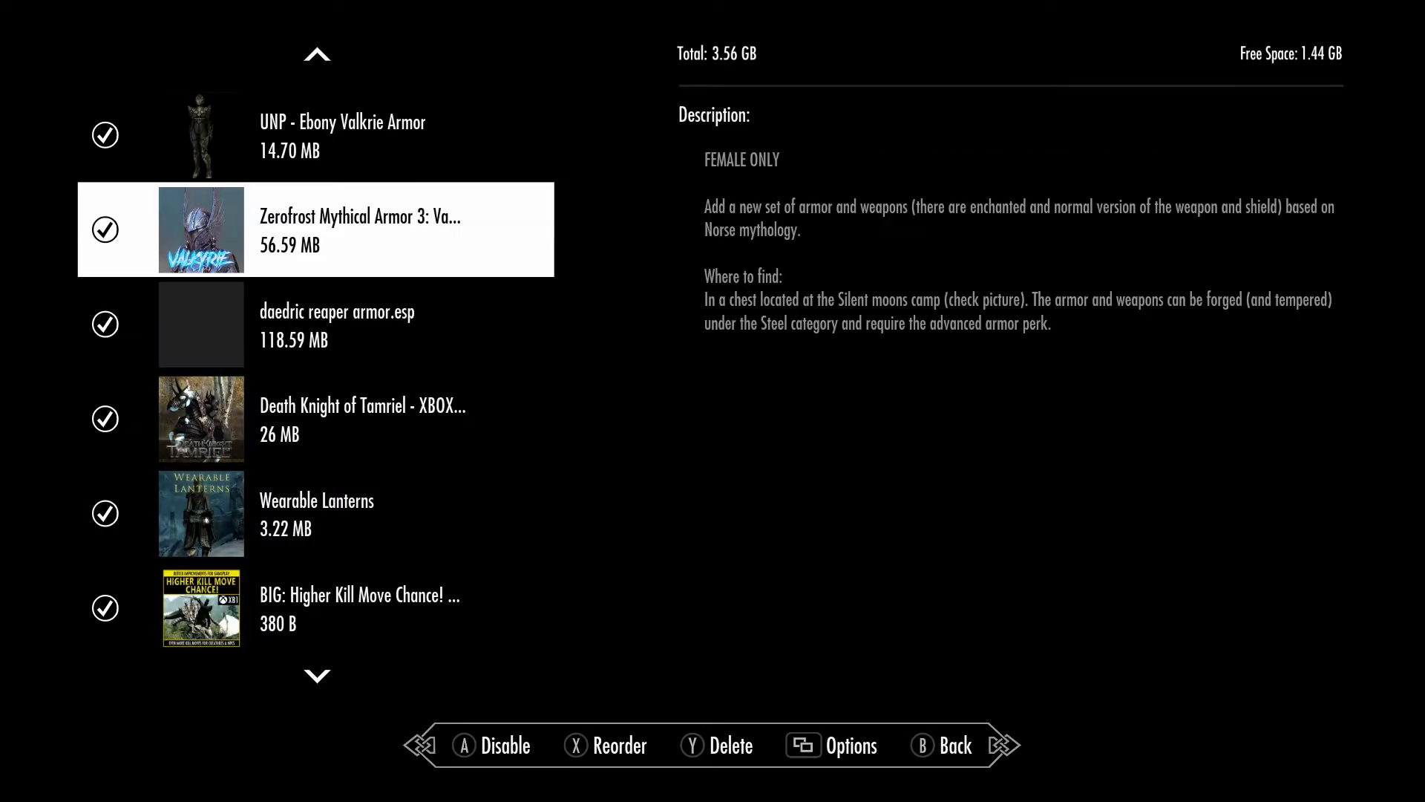
pyautogui.press('Up')
pyautogui.press('Up')
pyautogui.press('Up')
pyautogui.press('Up')
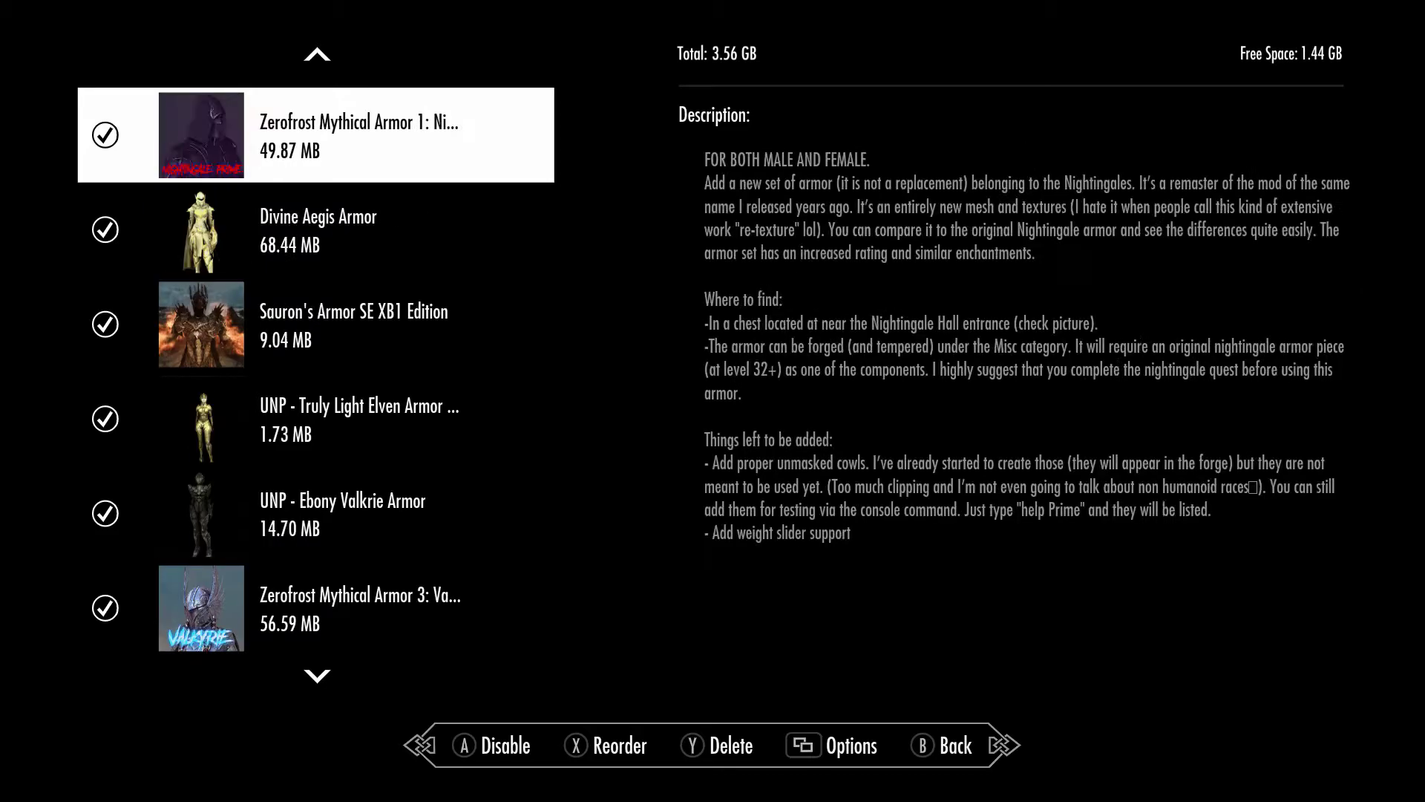
# Delete ScrpArmor UNP from the load order and confirm with Yes.
pyautogui.press('Down')
pyautogui.press('Down')
pyautogui.press('Down')
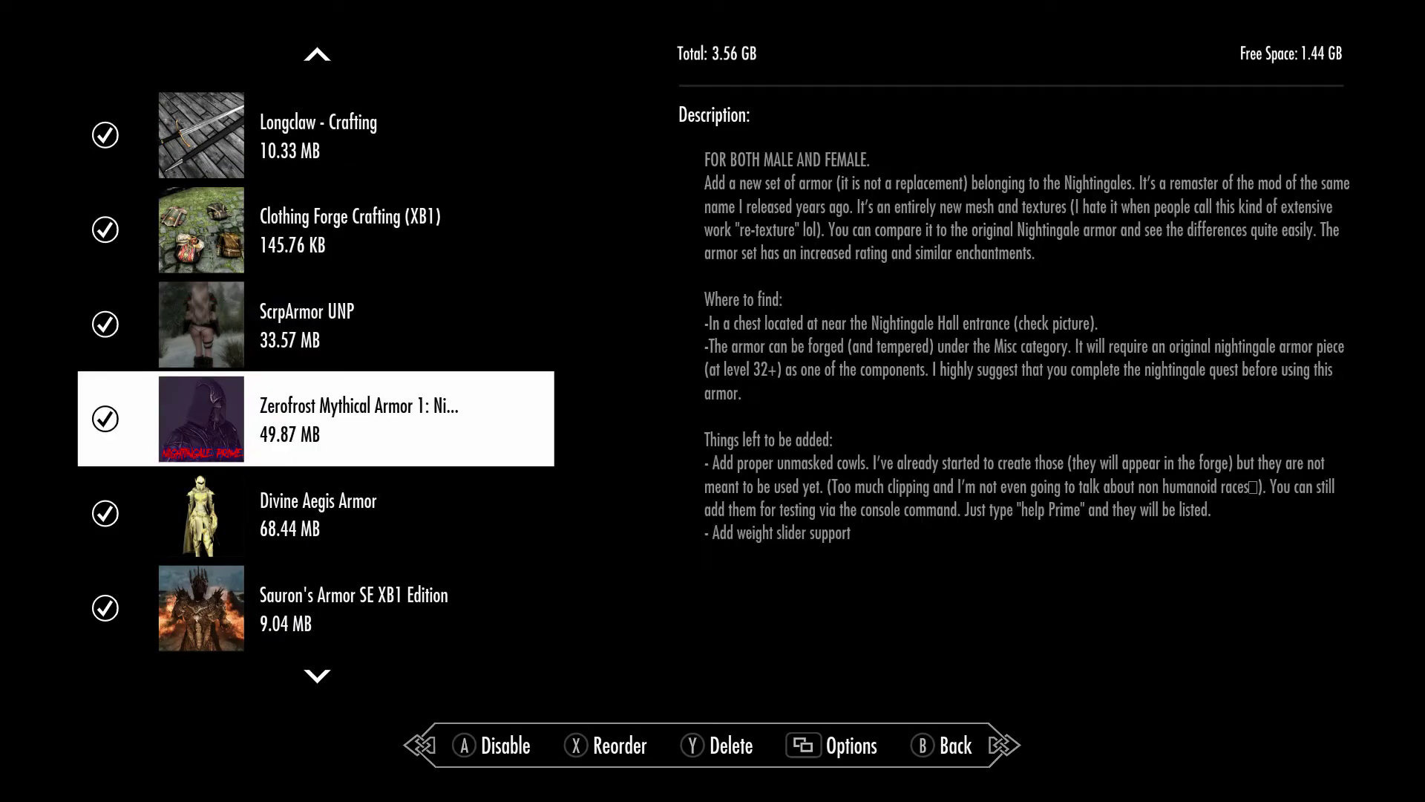
pyautogui.press('Up')
pyautogui.press('Return')
pyautogui.press('Delete')
pyautogui.press('Right')
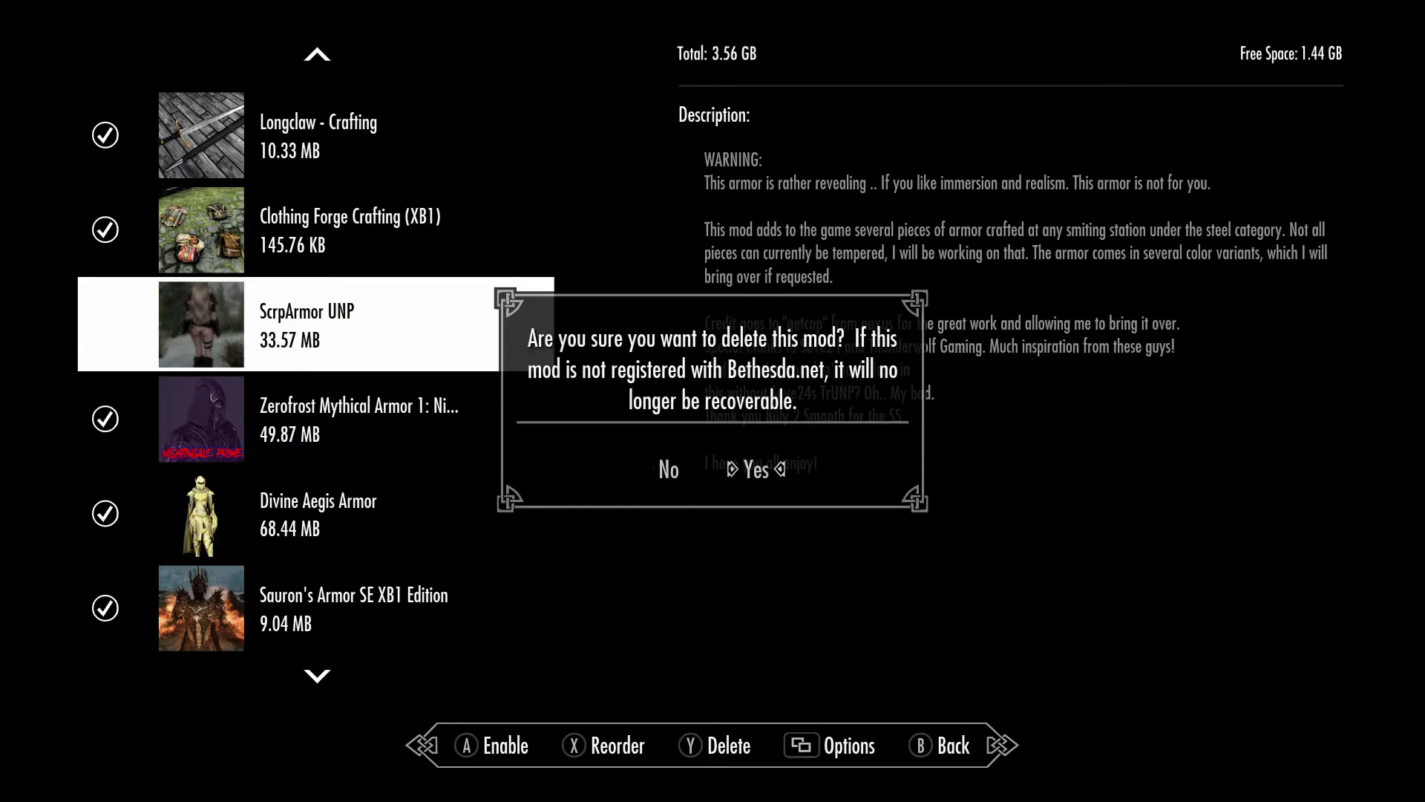
pyautogui.press('Return')
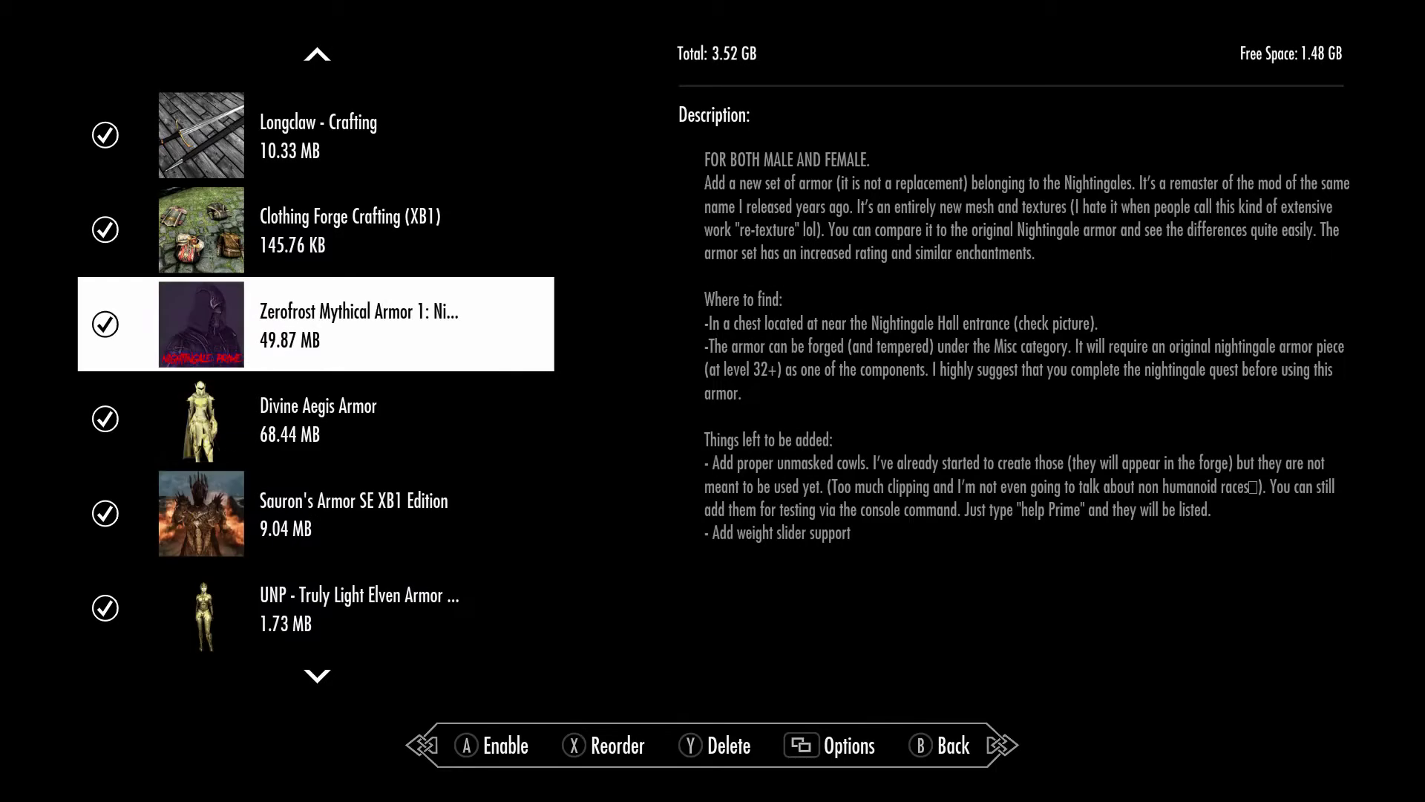
# Scroll down through the remaining armor mods to Wearable Lanterns.
pyautogui.press('Down')
pyautogui.press('Up')
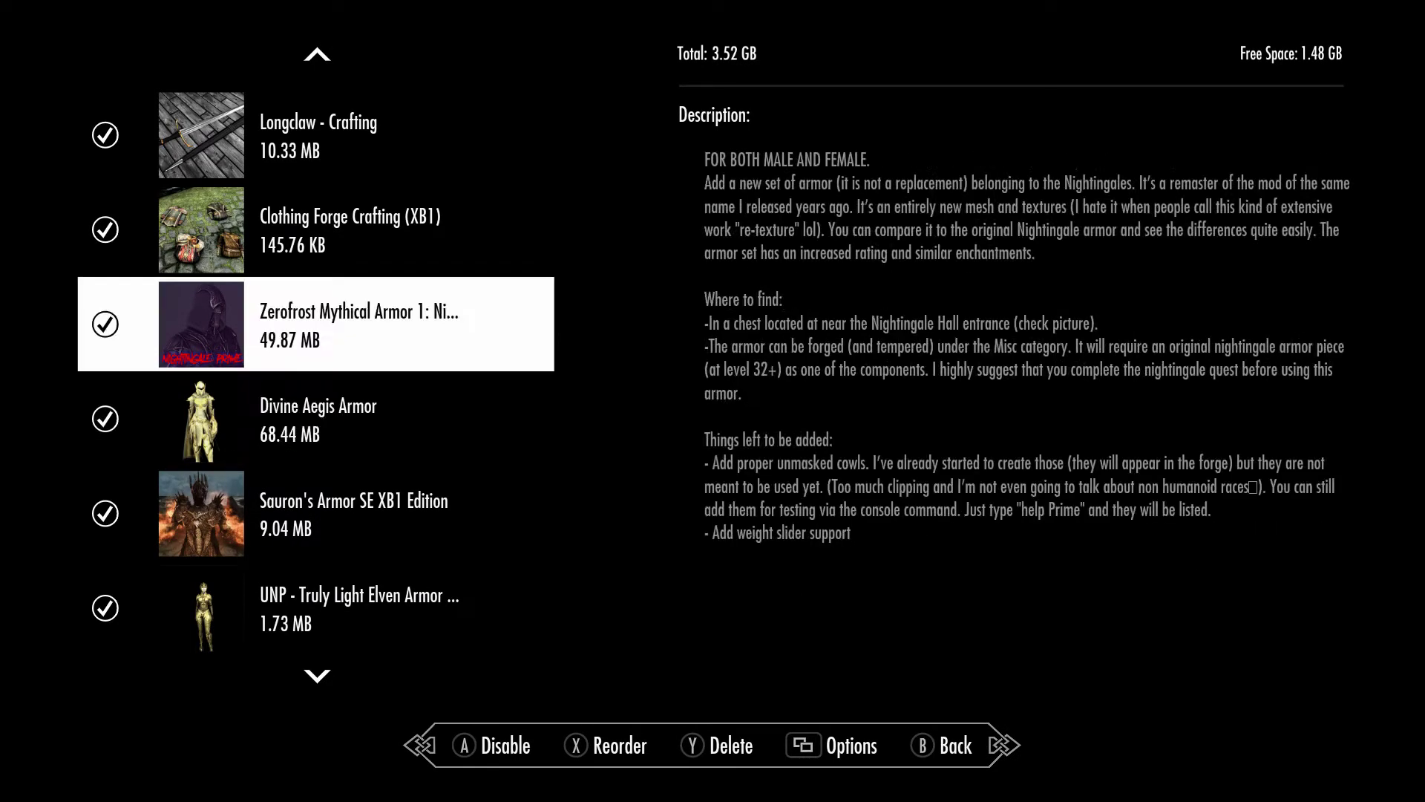
pyautogui.press('Down')
pyautogui.press('Down')
pyautogui.press('Down')
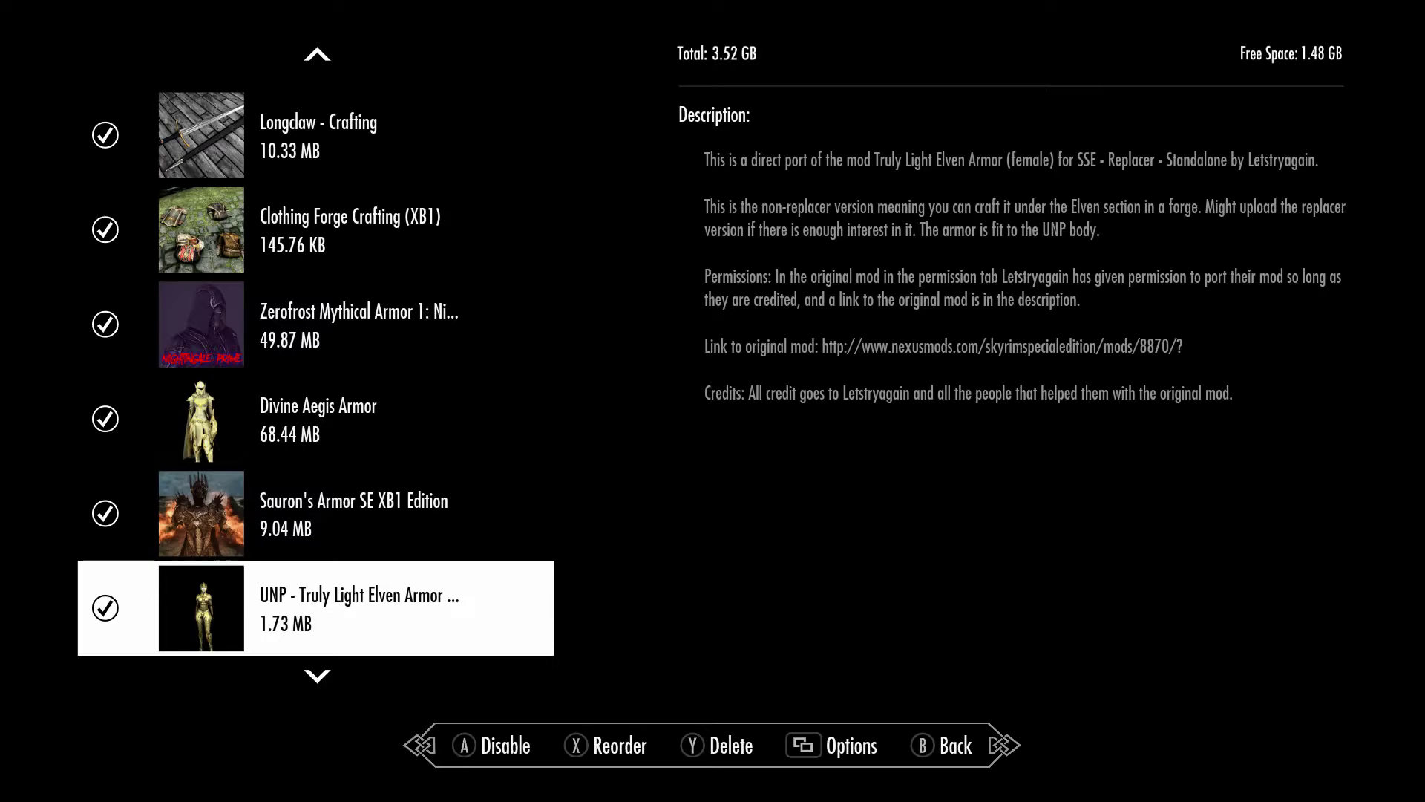
pyautogui.press('Down')
pyautogui.press('Down')
pyautogui.press('Down')
pyautogui.press('Down')
pyautogui.press('Down')
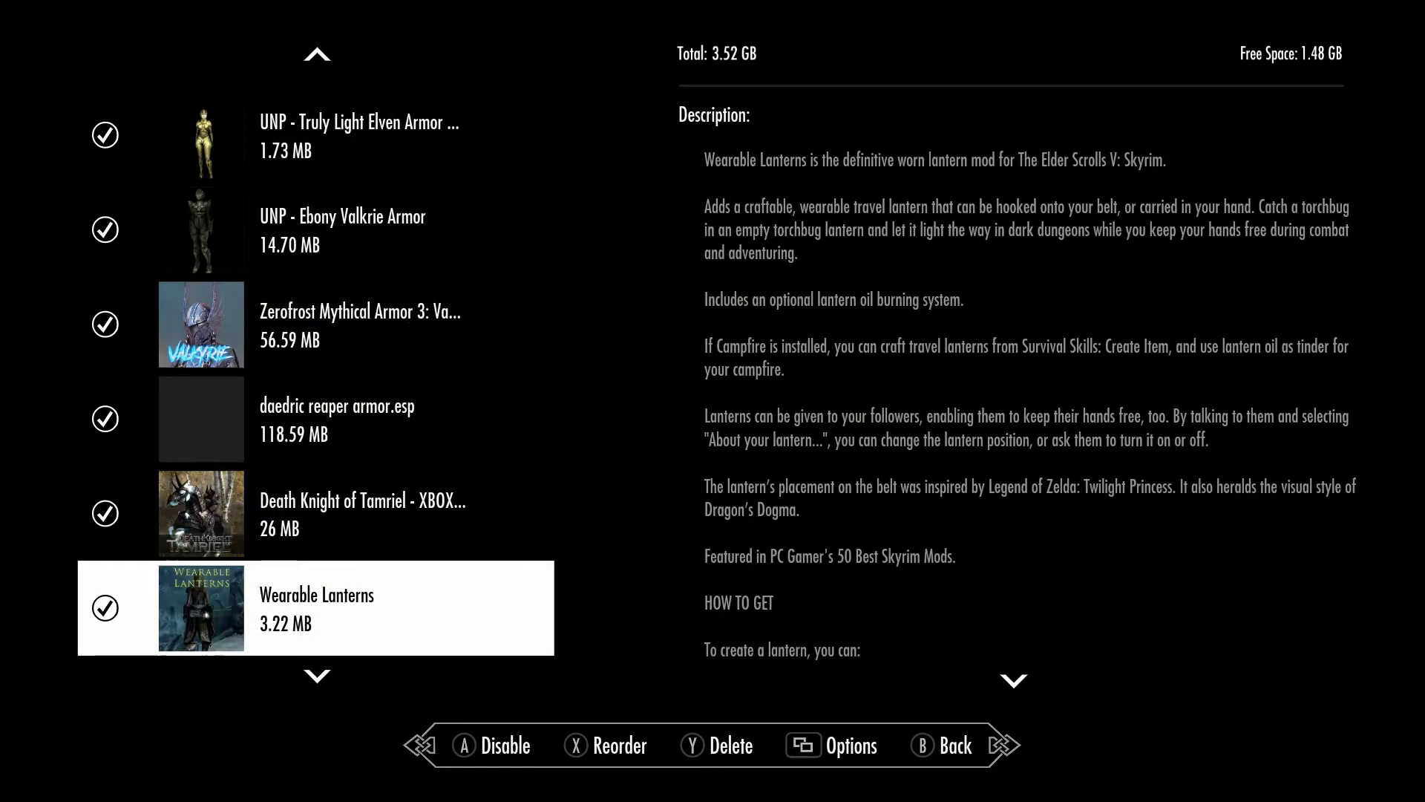